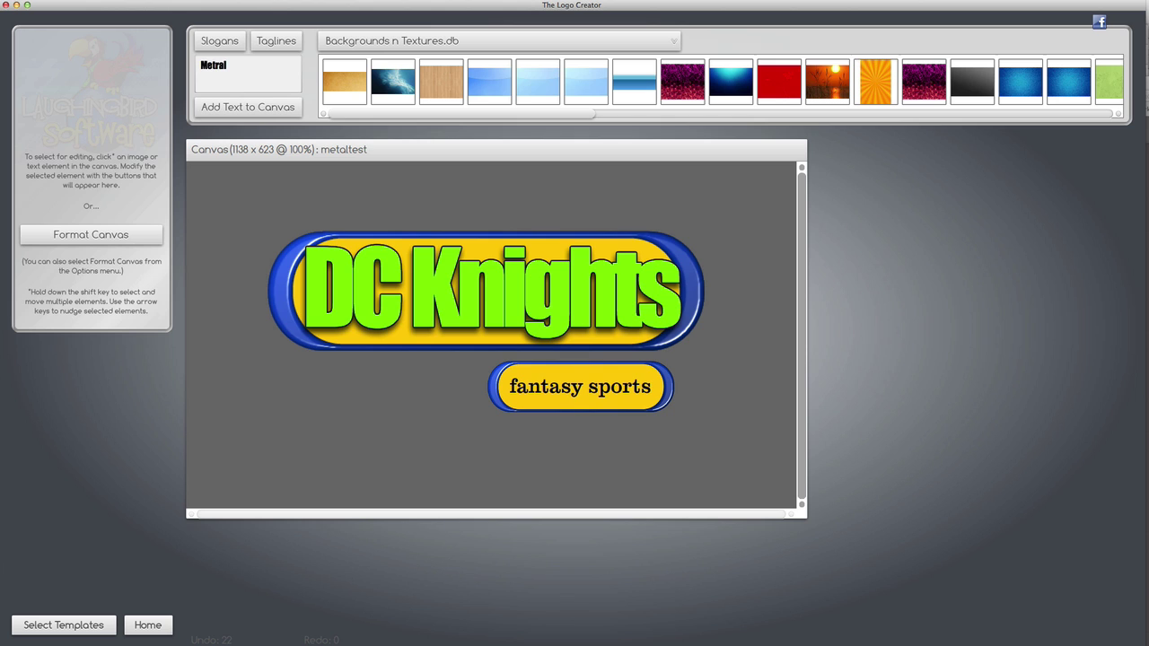
# Step: Fill the DC Knights headline with the Wood.jpg image and shift the wood texture sideways
pyautogui.click(494, 286)
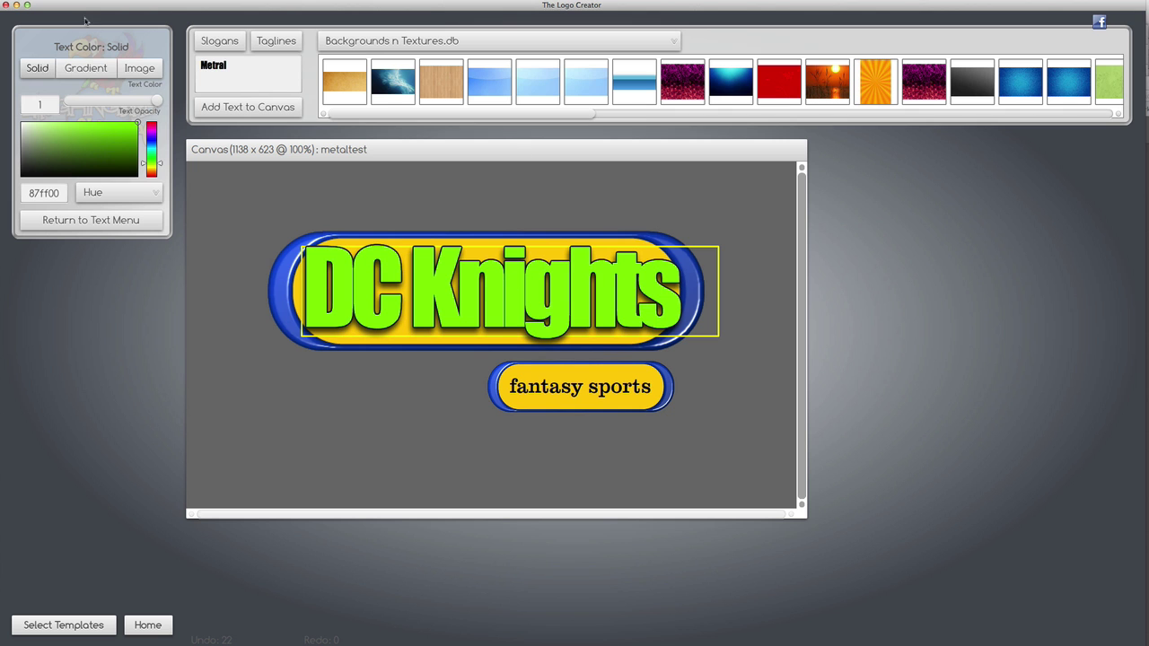
pyautogui.click(95, 221)
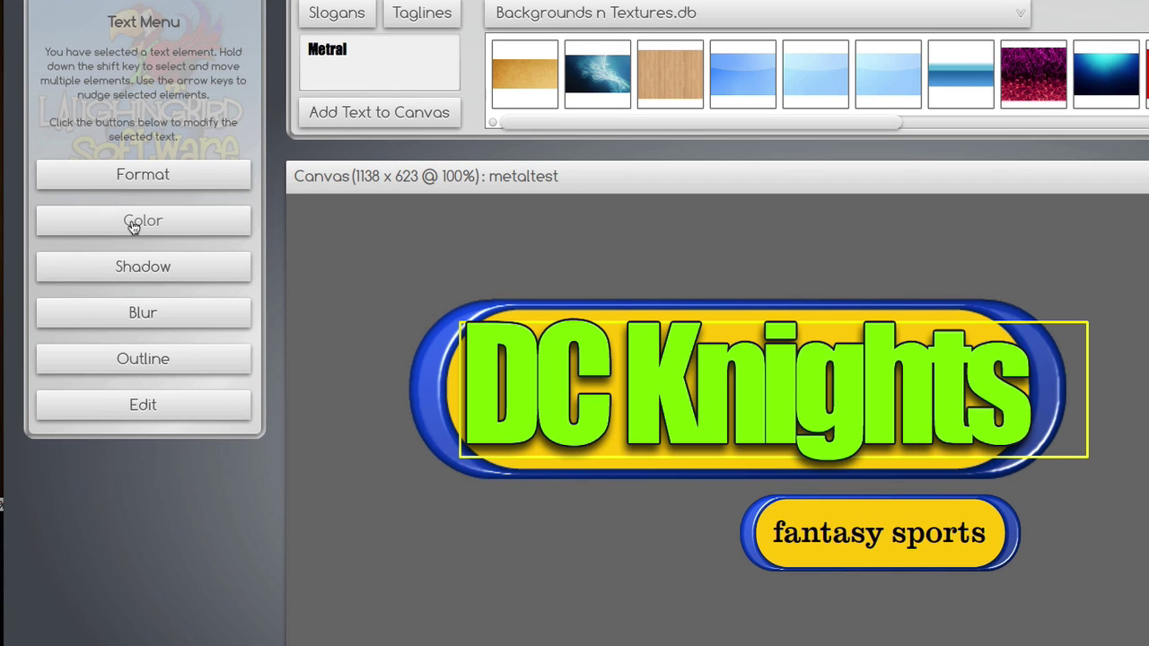
pyautogui.click(132, 224)
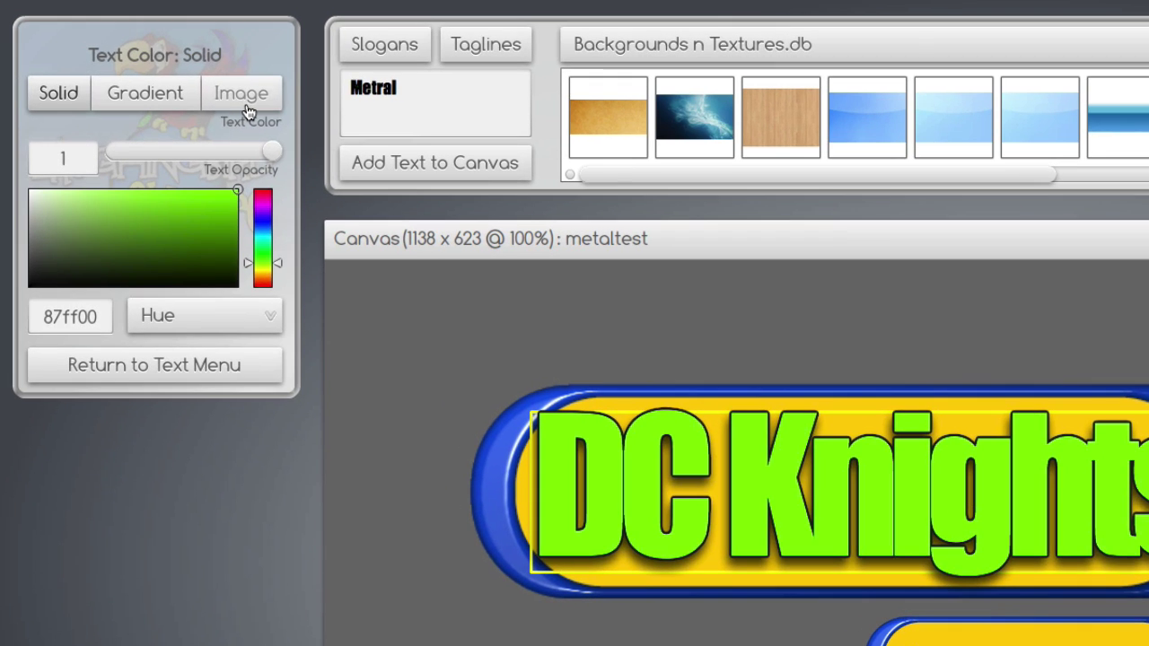
pyautogui.click(244, 102)
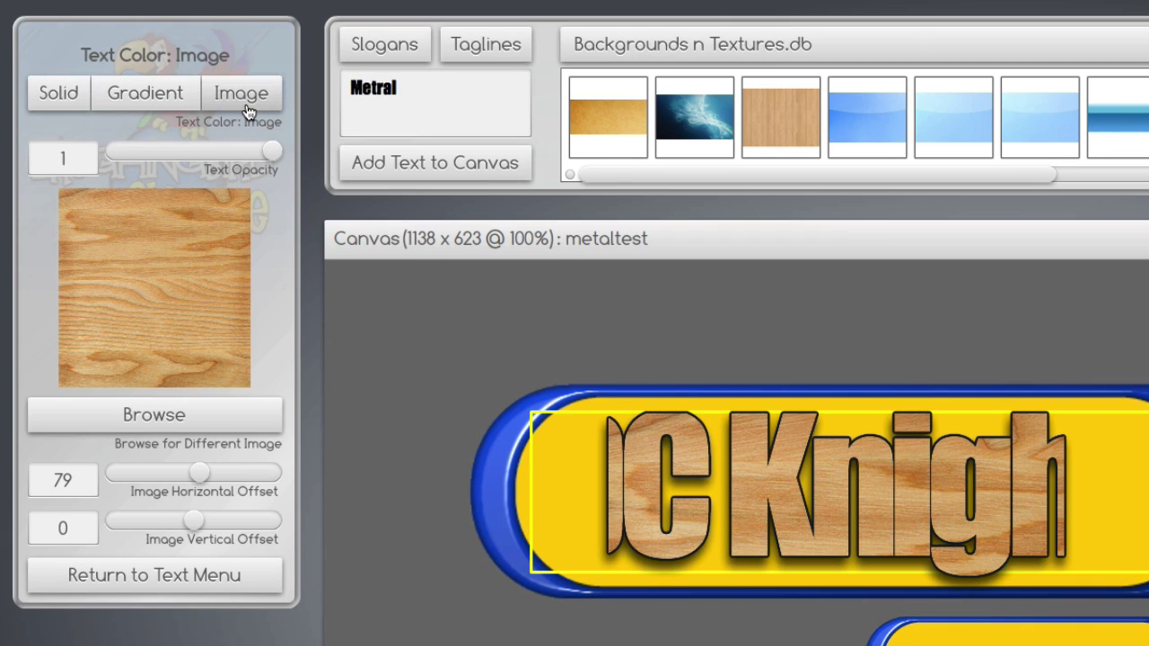
pyautogui.click(146, 409)
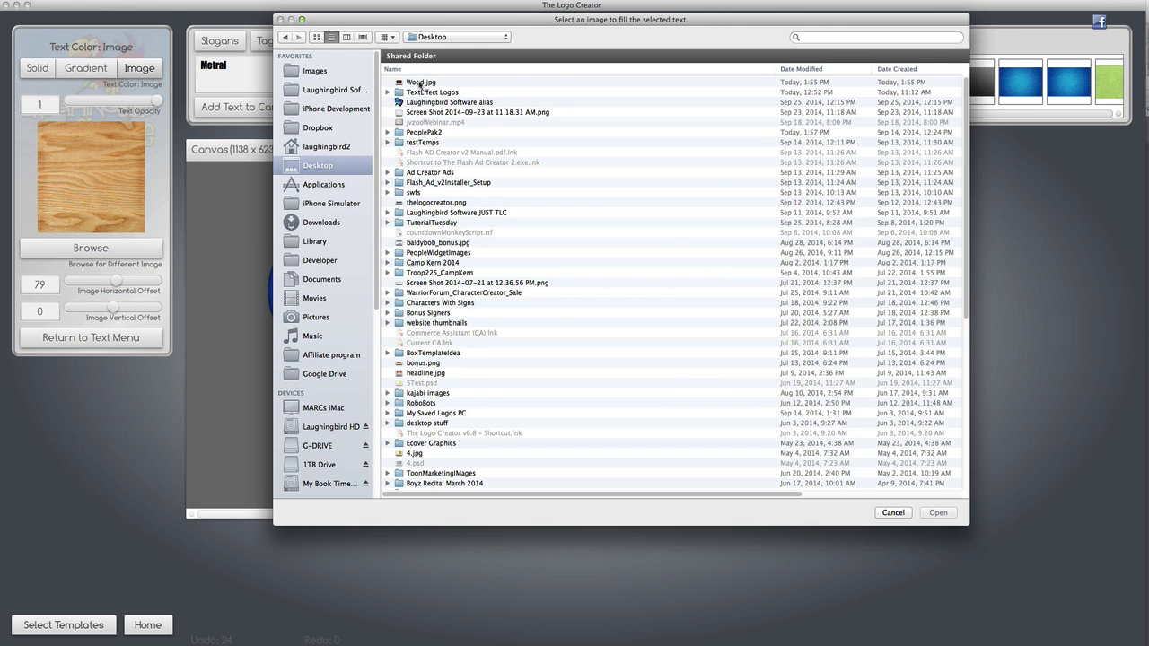
pyautogui.doubleClick(419, 84)
pyautogui.moveTo(118, 282); pyautogui.dragTo(108, 282)
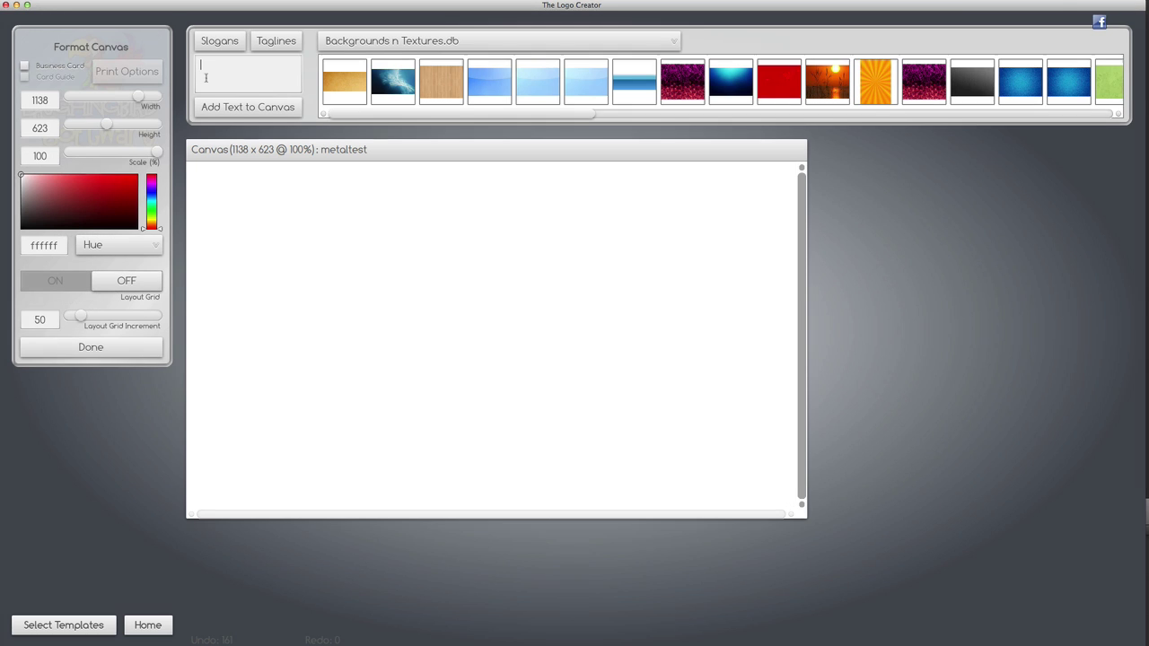
# Step: Add the text 'Tech' to the canvas
pyautogui.write('Tech')
pyautogui.click(240, 113)
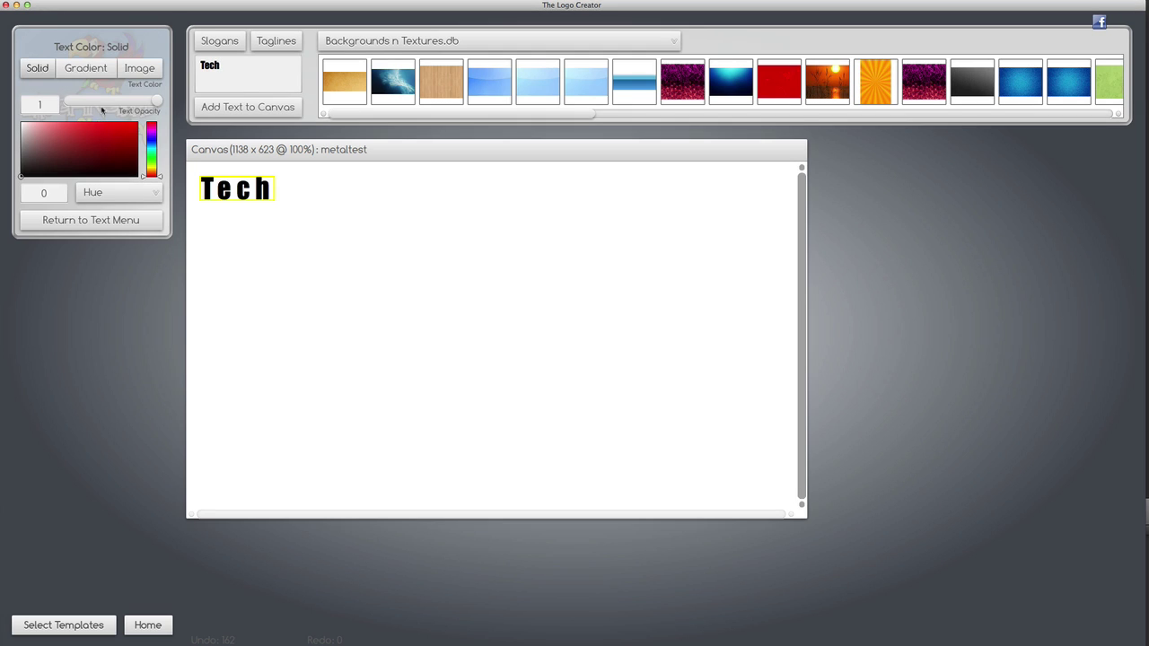
pyautogui.click(70, 222)
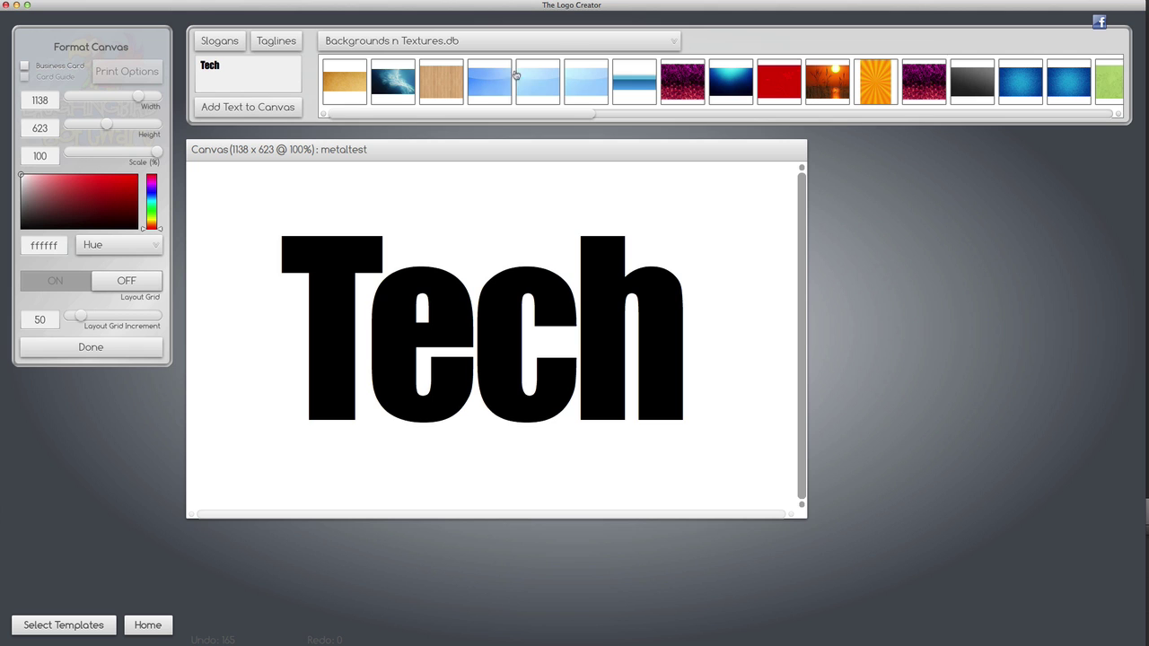
# Step: Drag the light blue texture onto the canvas, then delete it and reposition Tech
pyautogui.moveTo(534, 89); pyautogui.dragTo(454, 256)
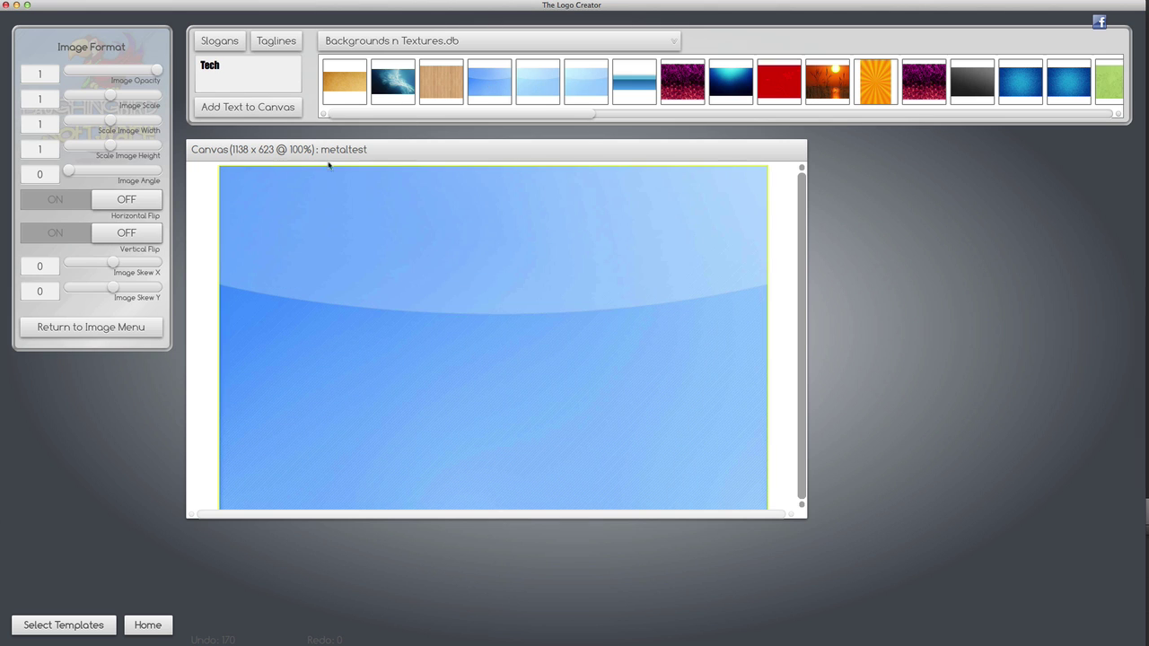
pyautogui.click(45, 0)
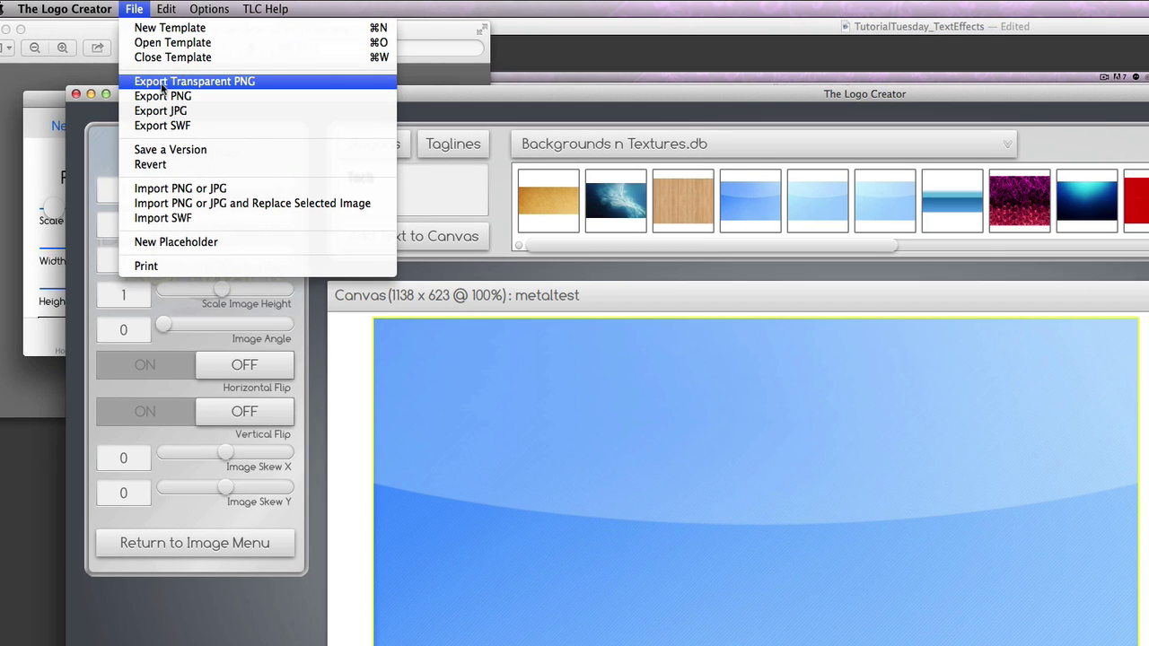
pyautogui.click(162, 86)
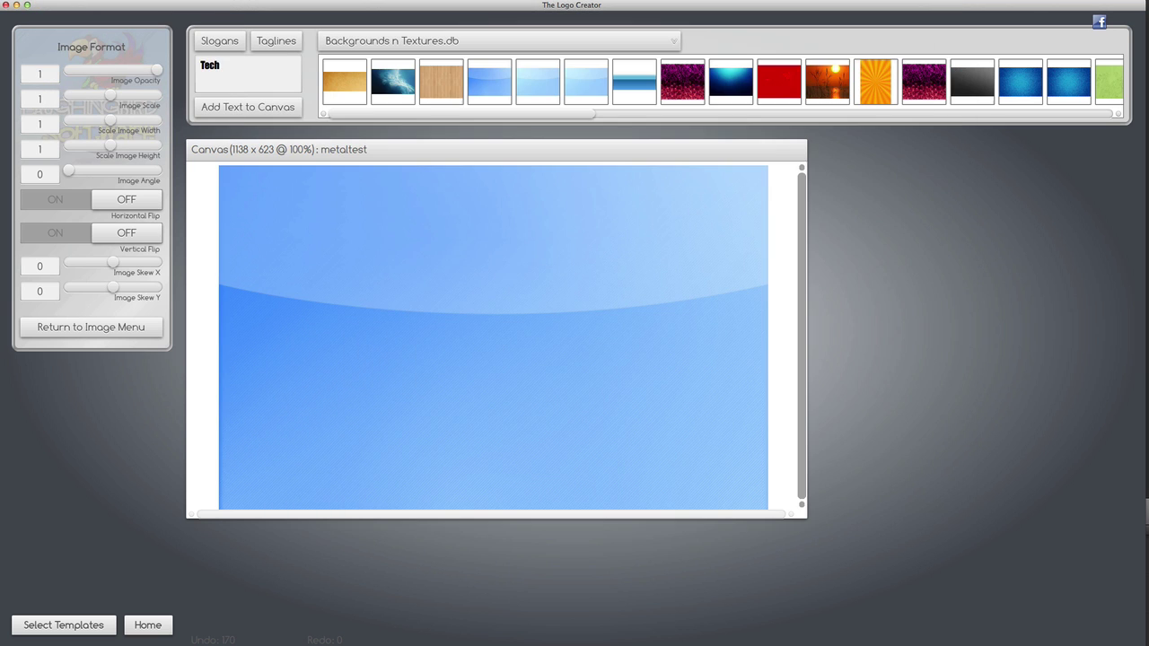
pyautogui.moveTo(359, 271); pyautogui.dragTo(396, 277)
pyautogui.press('Delete')
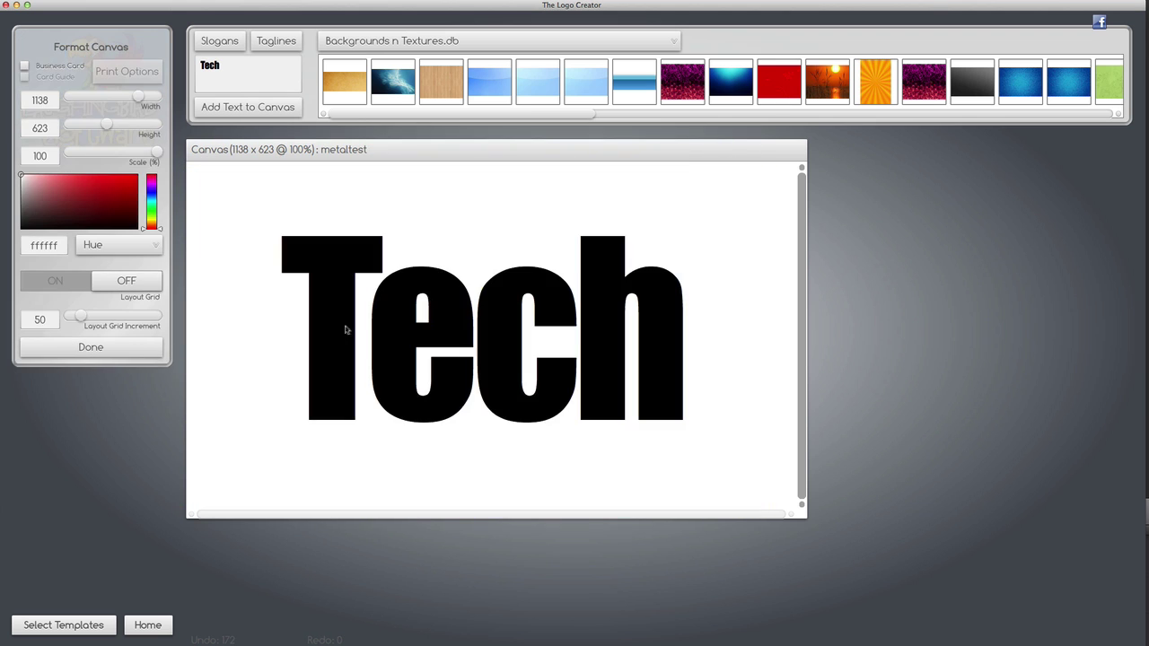
pyautogui.moveTo(332, 365); pyautogui.dragTo(339, 367)
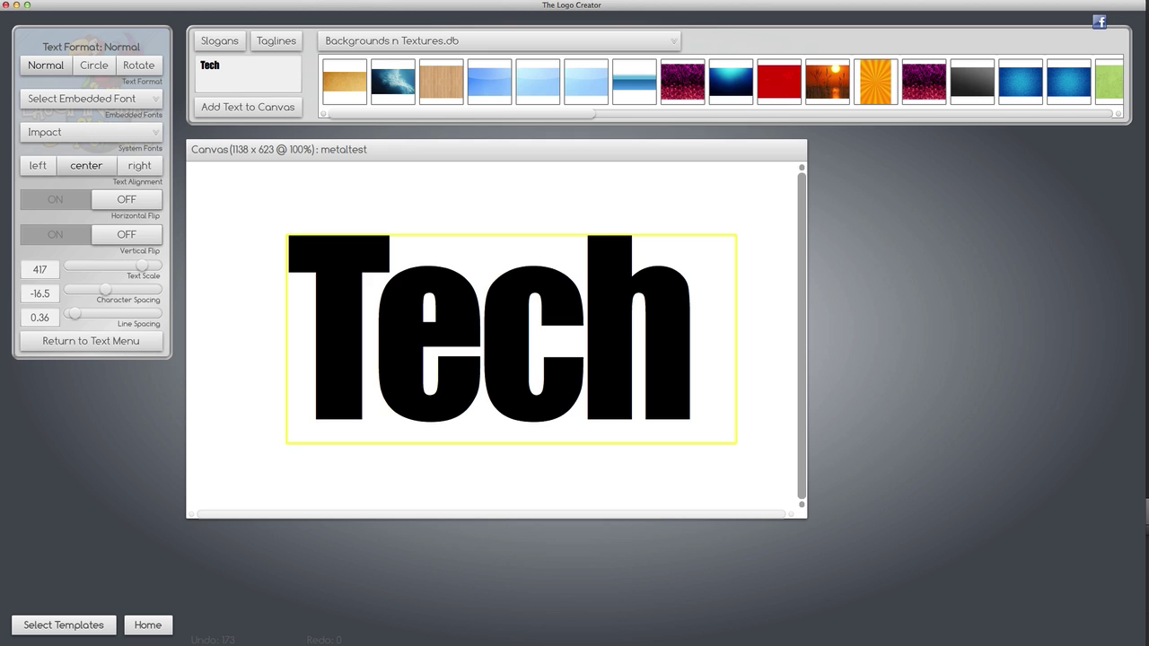
# Step: Duplicate the Tech text, move the copy to the upper left, and select the lower Tech
pyautogui.click(45, 0)
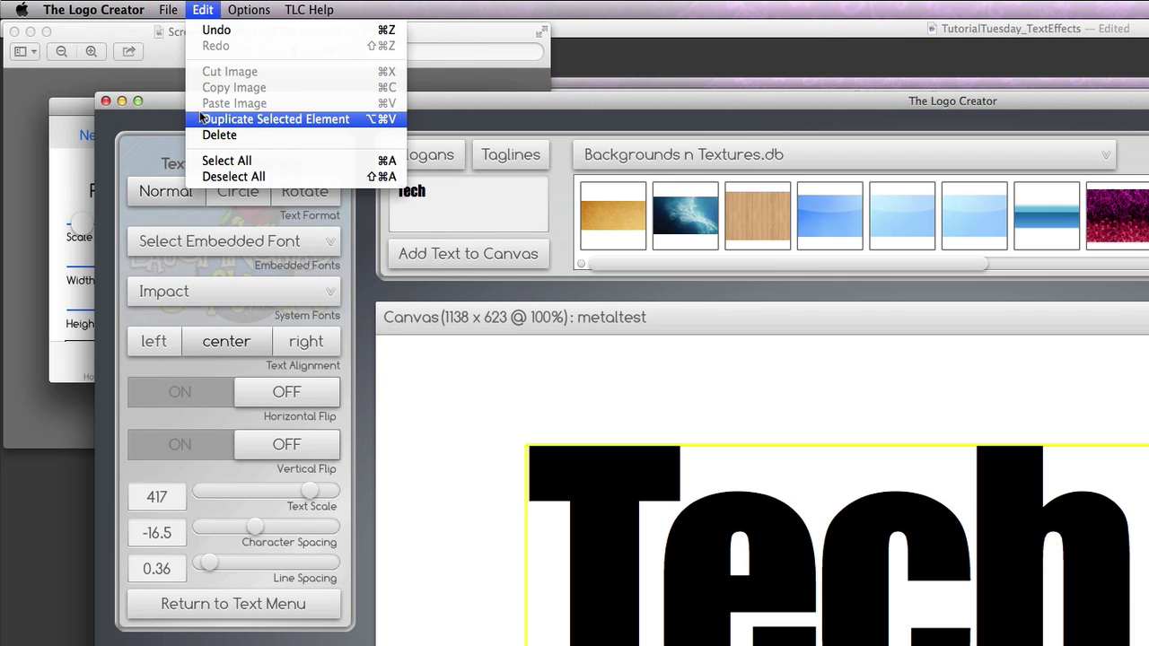
pyautogui.click(201, 118)
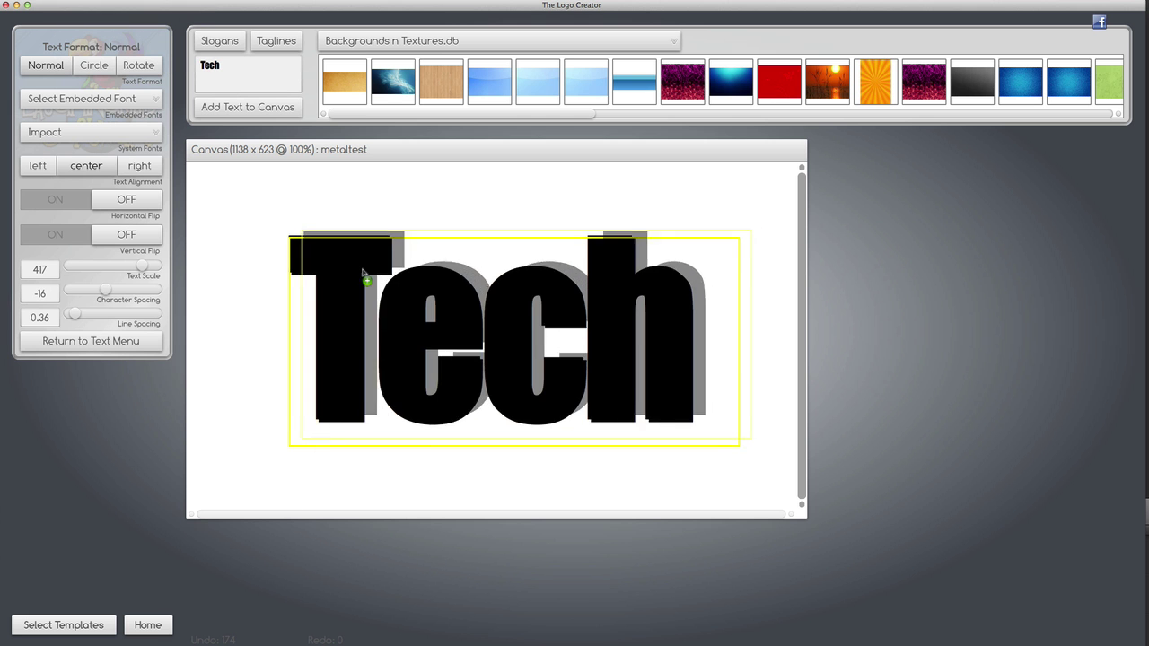
pyautogui.moveTo(364, 274); pyautogui.dragTo(238, 212)
pyautogui.moveTo(385, 390); pyautogui.dragTo(858, 471)
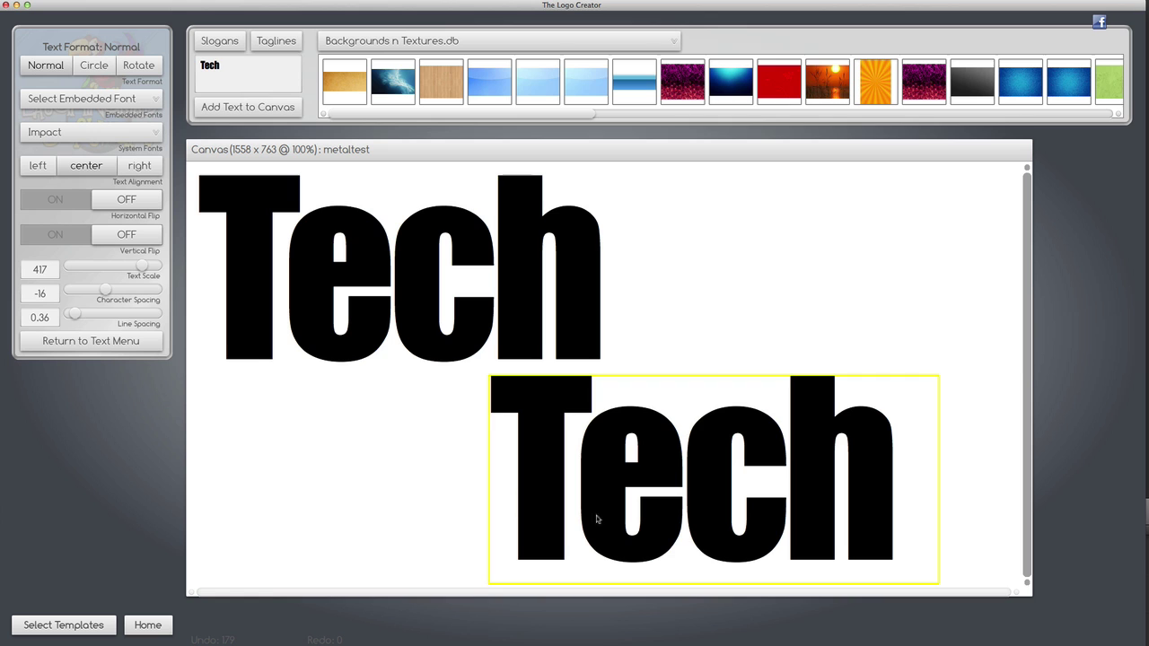
# Step: Fill the lower Tech with the Blue.PNG image and shift it inside the letters
pyautogui.click(94, 342)
pyautogui.click(104, 179)
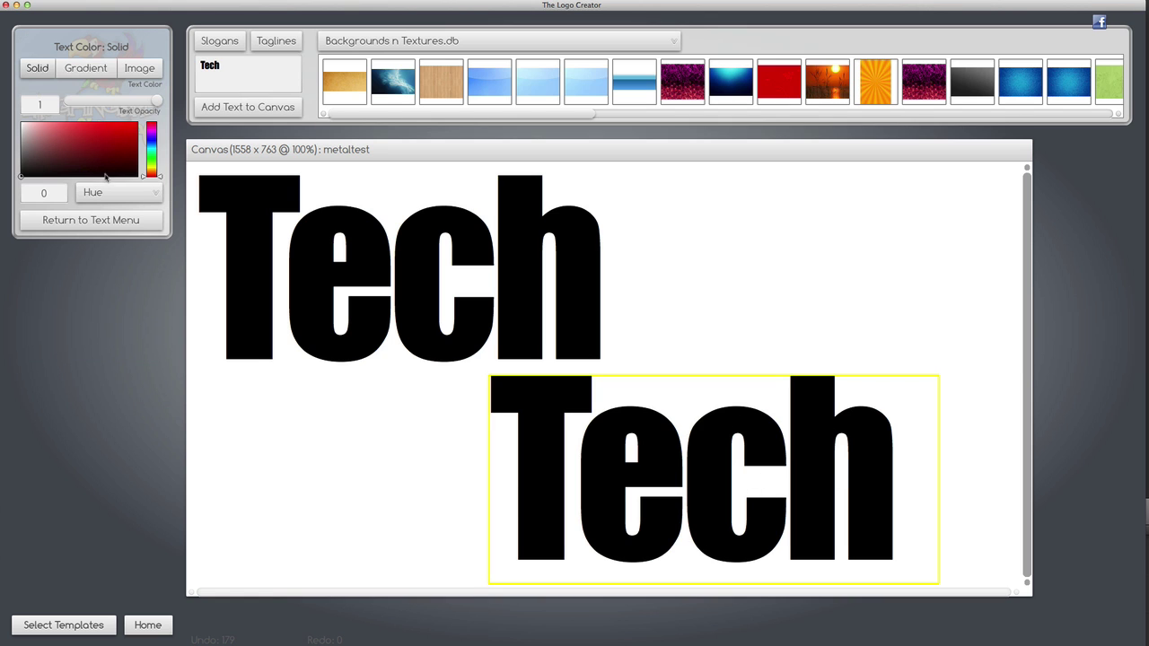
pyautogui.click(146, 70)
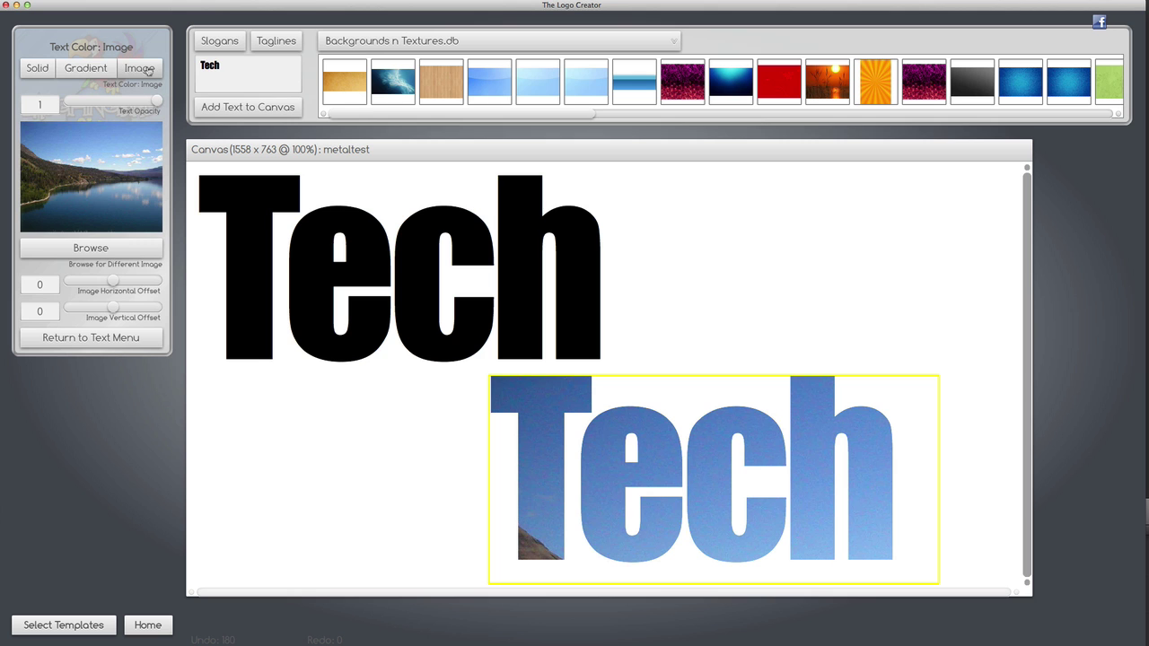
pyautogui.click(79, 250)
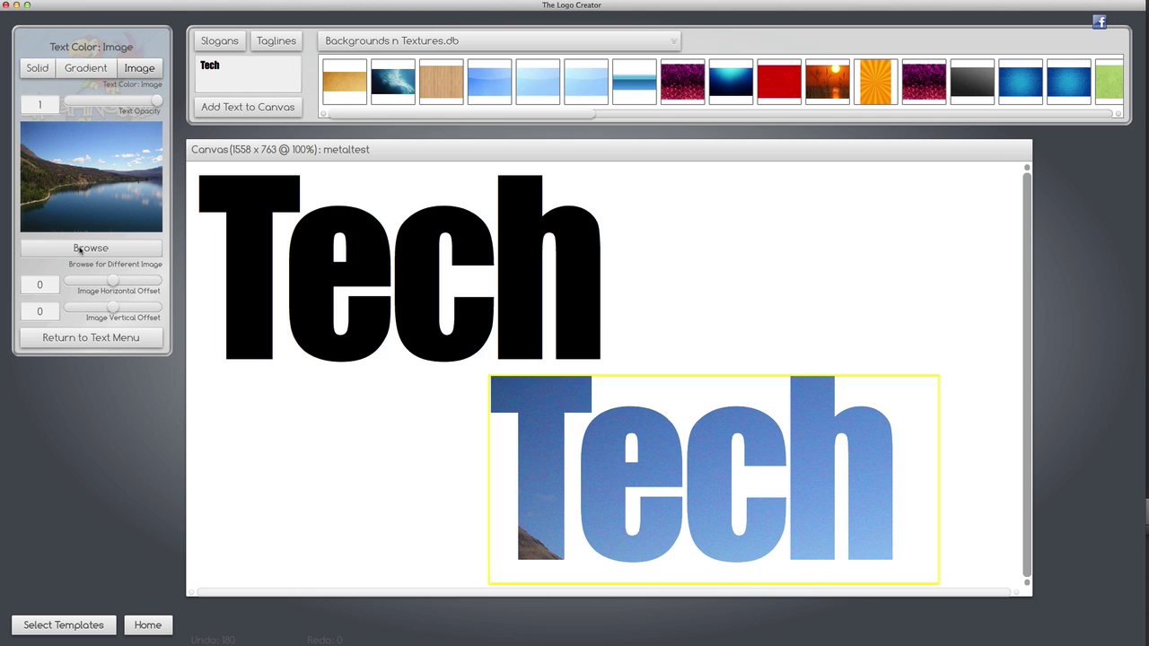
pyautogui.click(434, 83)
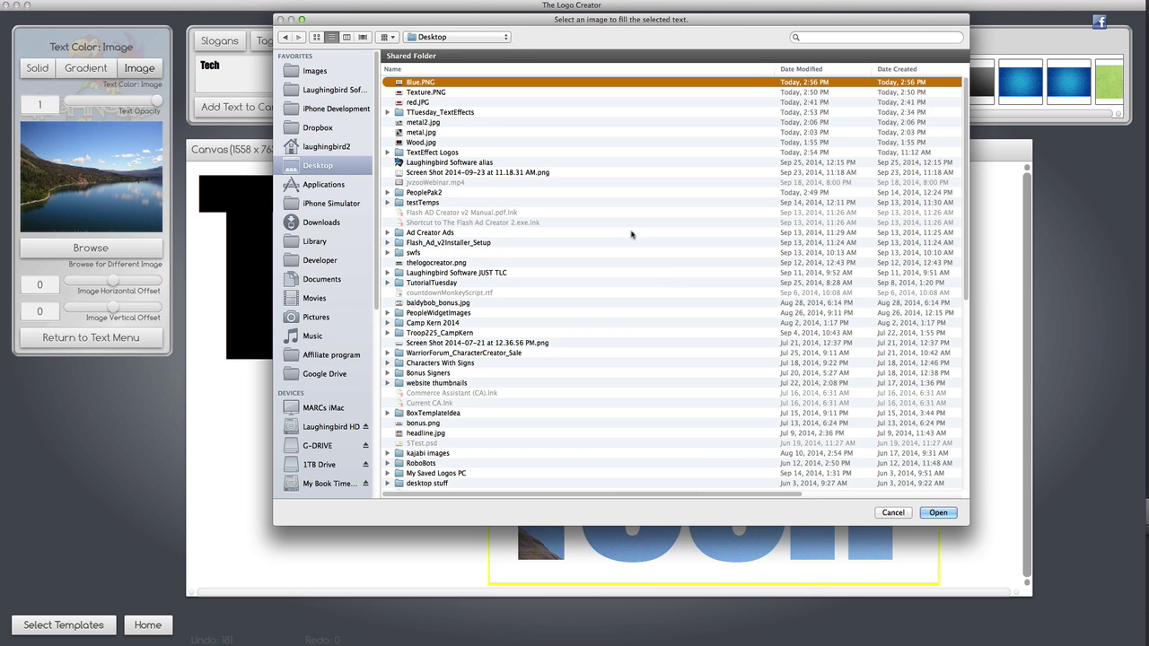
pyautogui.click(936, 512)
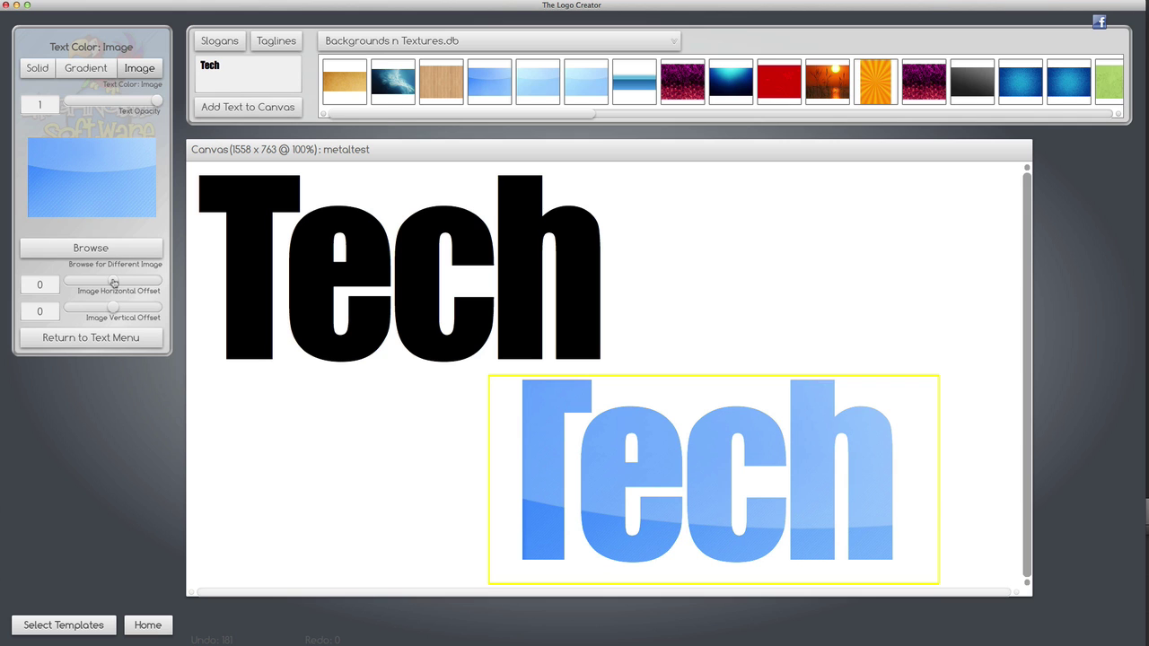
pyautogui.moveTo(113, 282); pyautogui.dragTo(106, 311)
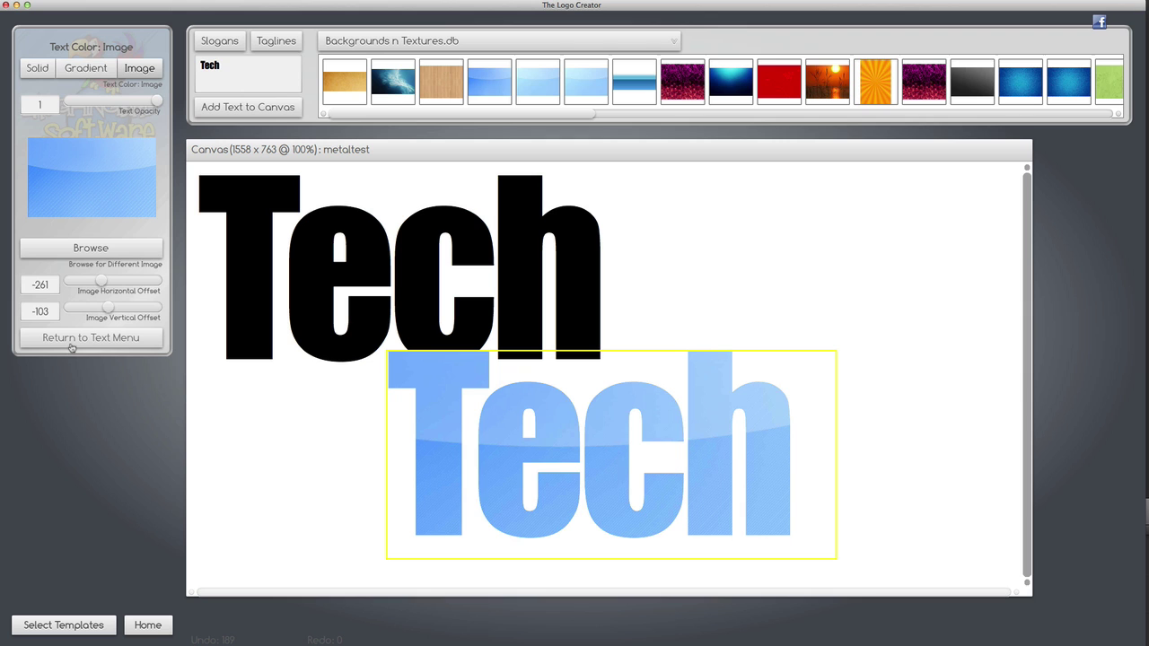
# Step: Reposition the image fill inside Tech and apply the orange sunburst texture to the lower Tech
pyautogui.click(72, 340)
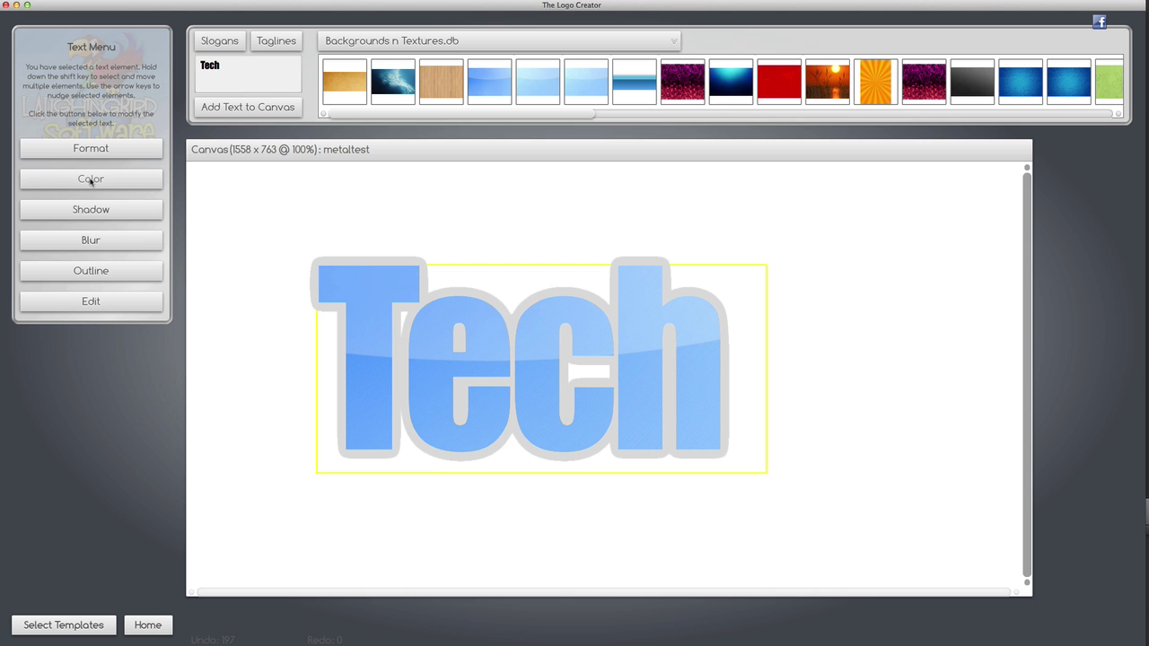
pyautogui.moveTo(101, 283); pyautogui.dragTo(122, 309)
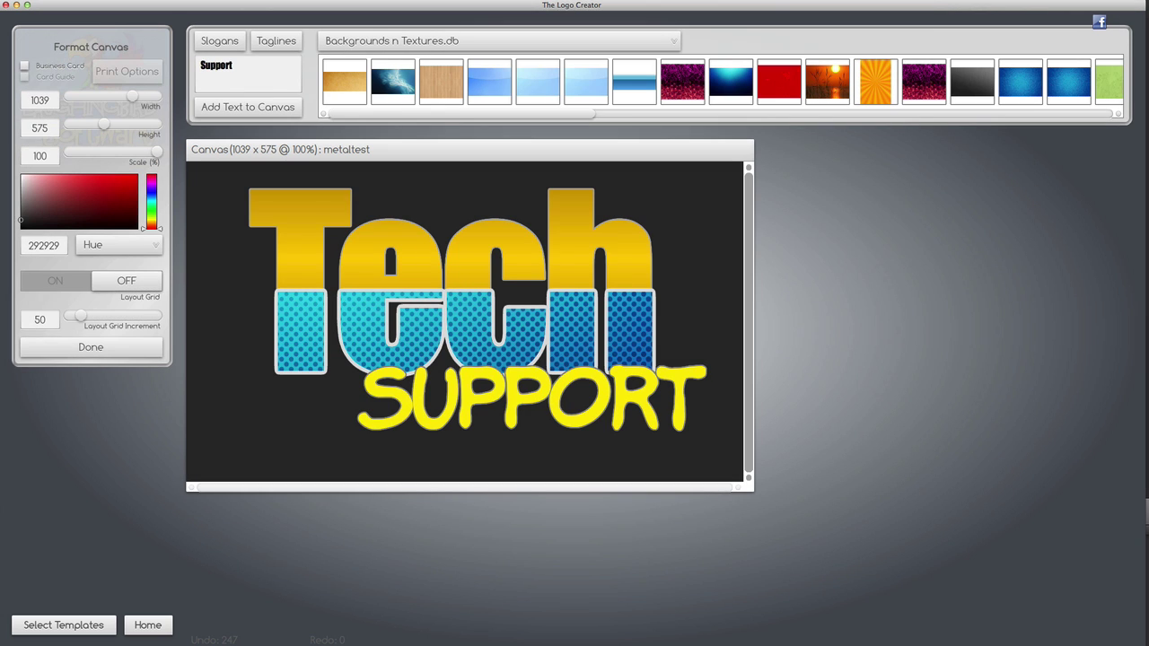
pyautogui.click(876, 81)
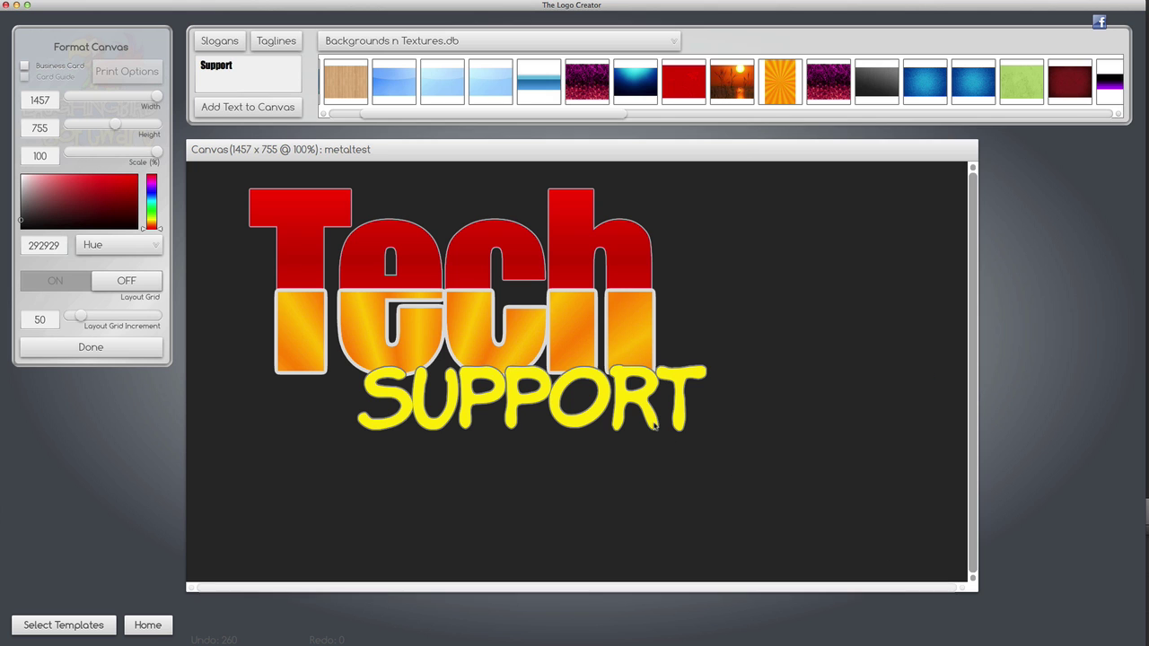
# Step: Move red Tech down-right, shrink the canvas, and centre the SUPPORT text
pyautogui.moveTo(635, 407); pyautogui.dragTo(463, 212)
pyautogui.moveTo(493, 305); pyautogui.dragTo(749, 535)
pyautogui.moveTo(578, 304); pyautogui.dragTo(834, 474)
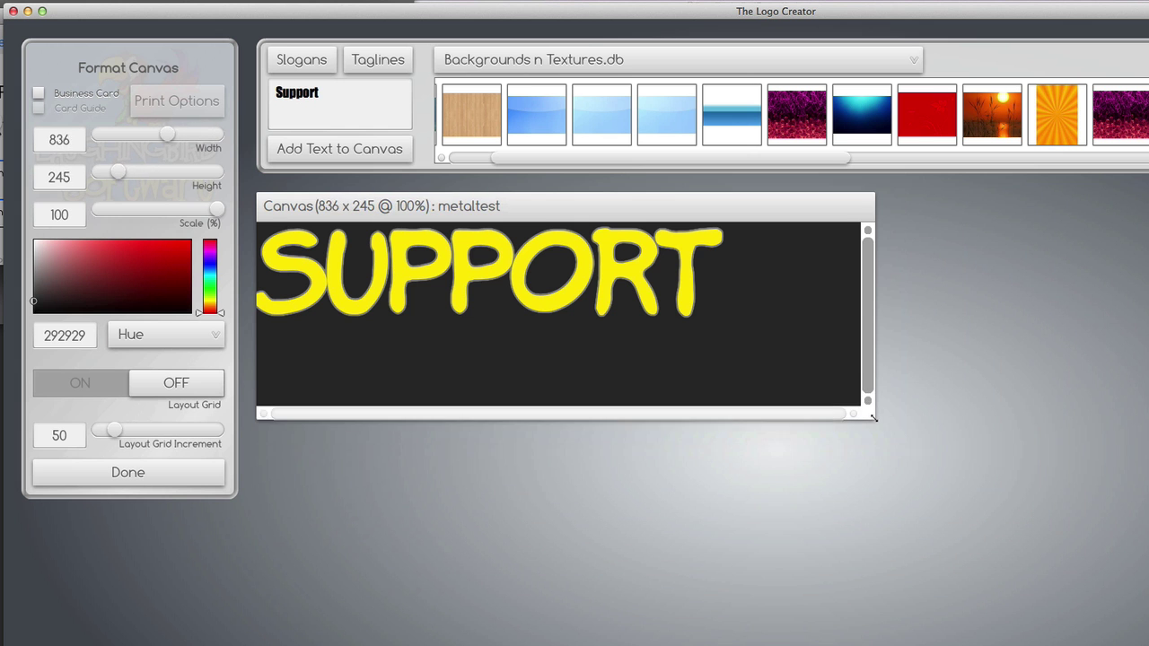
pyautogui.moveTo(874, 417); pyautogui.dragTo(855, 409)
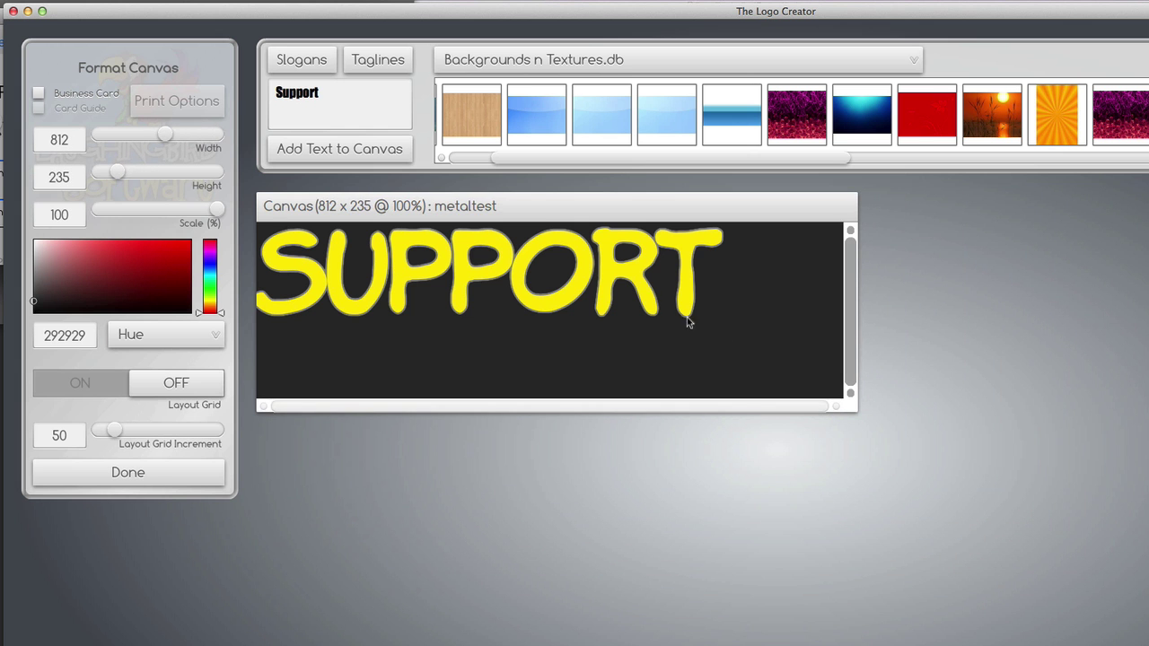
pyautogui.moveTo(687, 303); pyautogui.dragTo(751, 345)
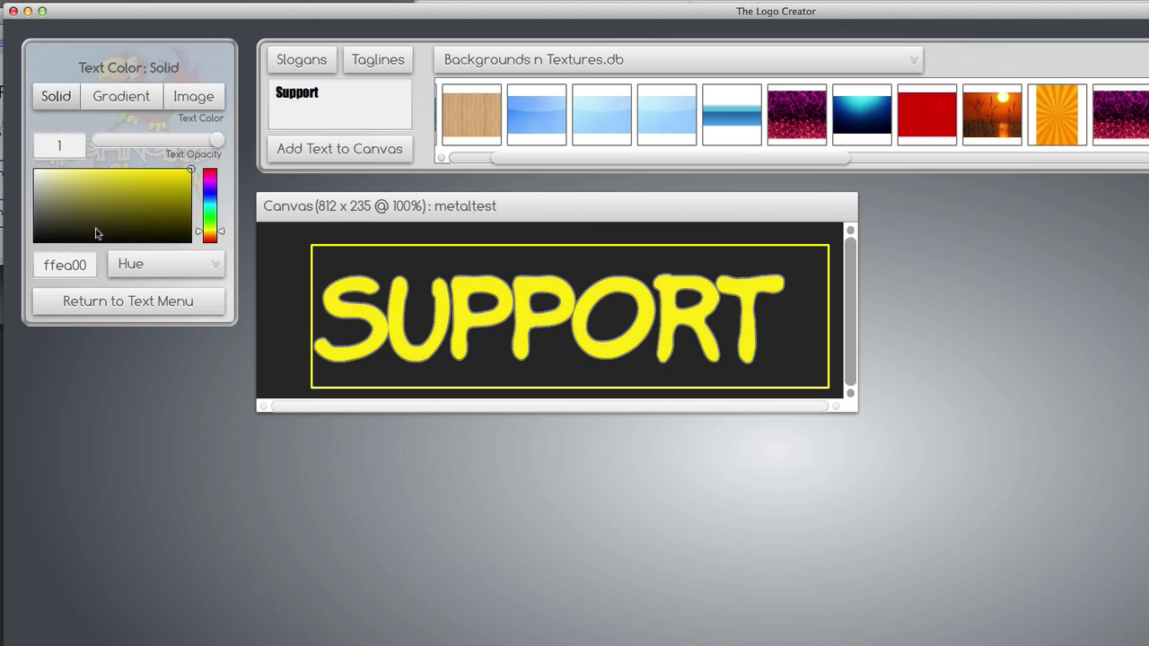
pyautogui.click(118, 305)
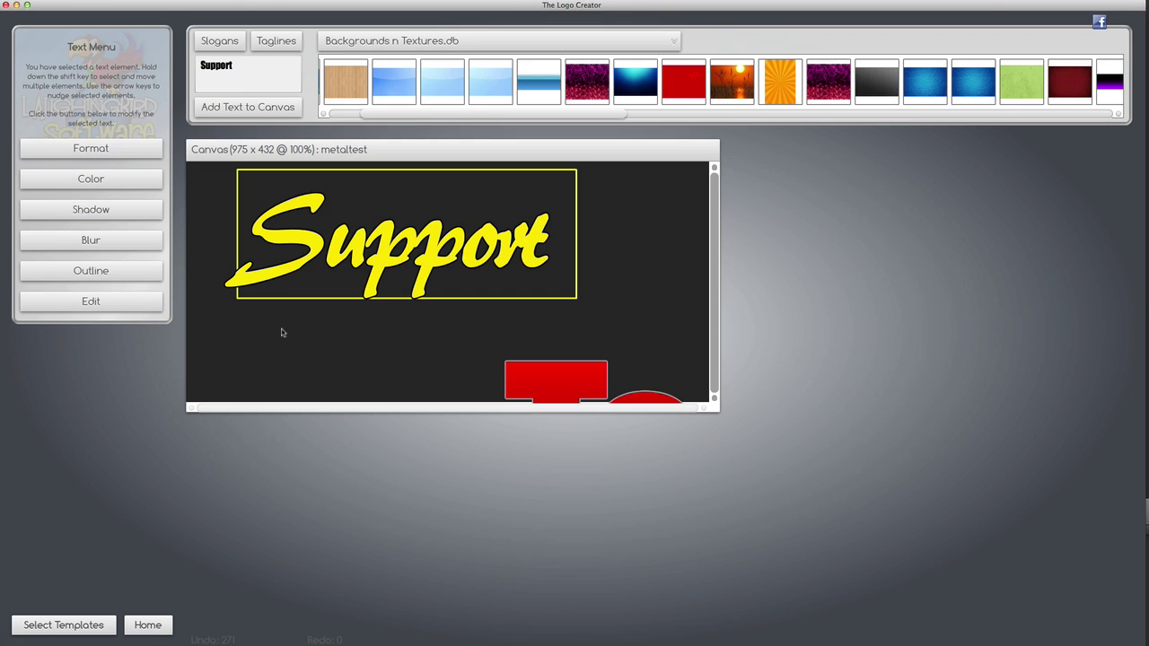
# Step: Export the canvas as a transparent PNG named 'support'
pyautogui.click(148, 8)
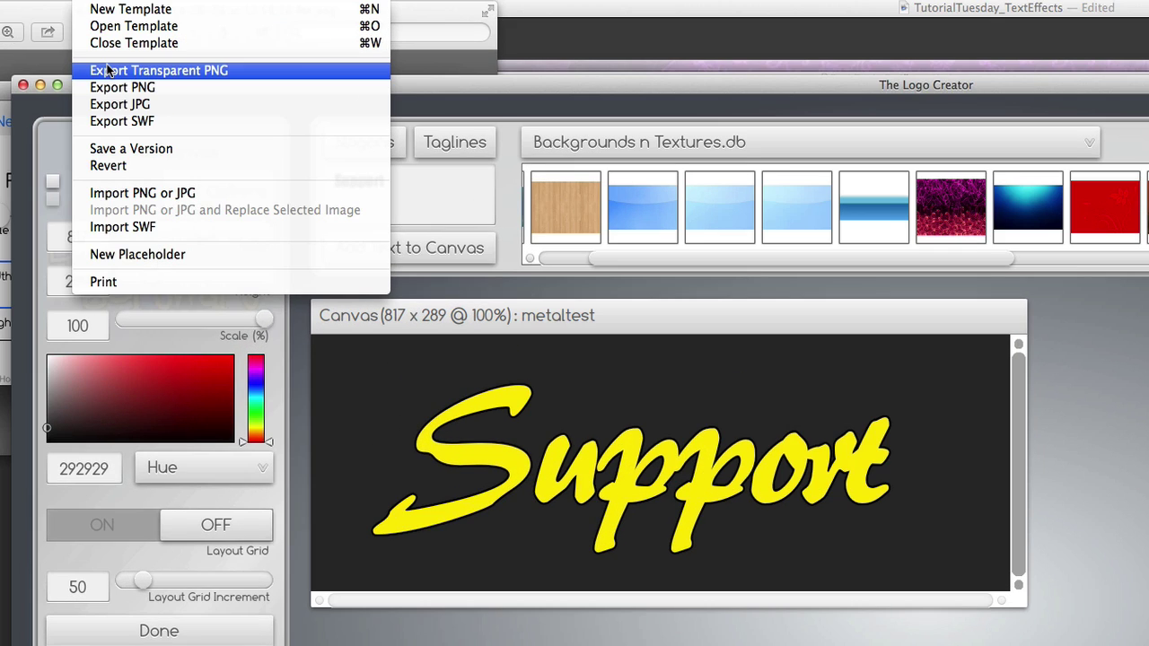
pyautogui.click(107, 70)
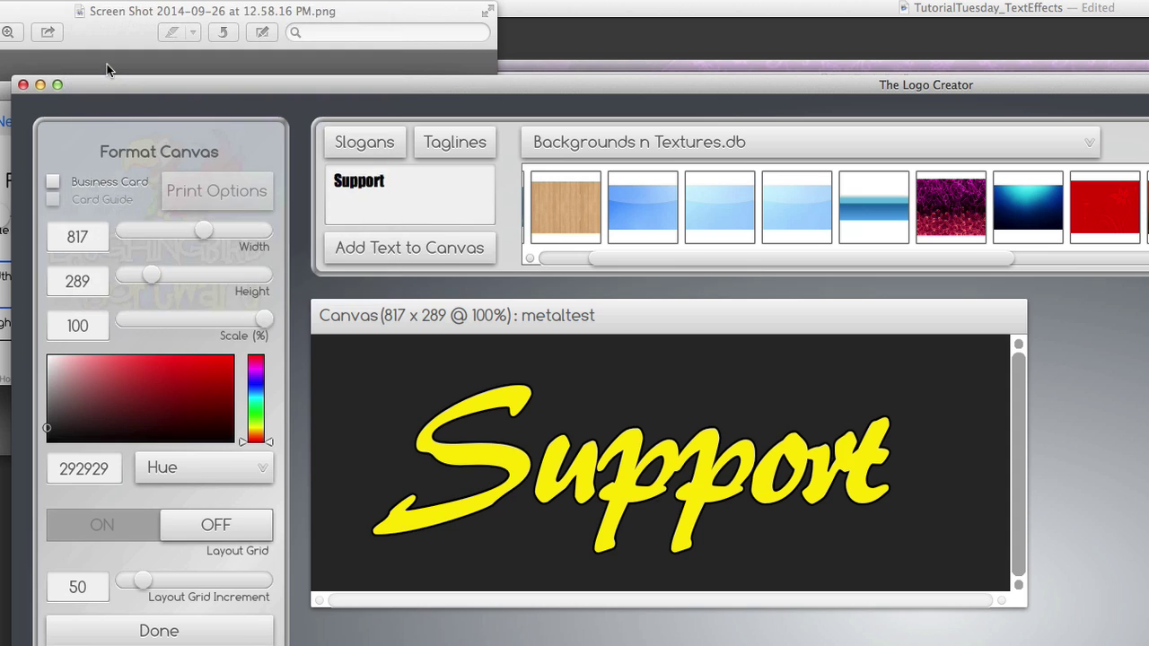
pyautogui.write('support')
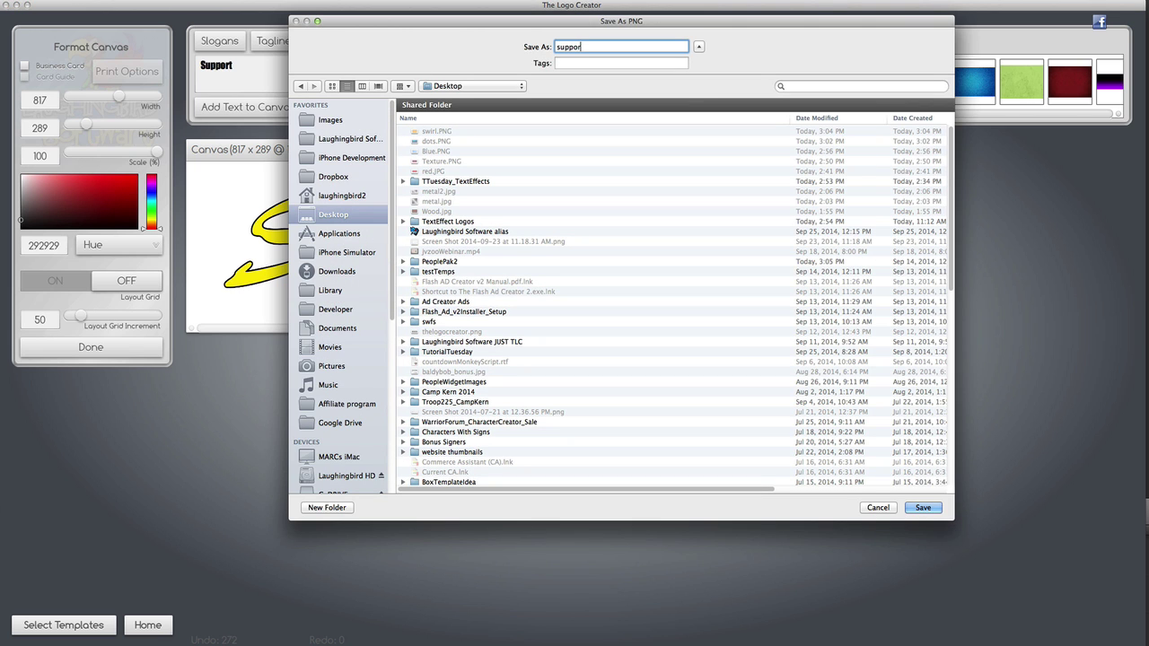
pyautogui.press('Return')
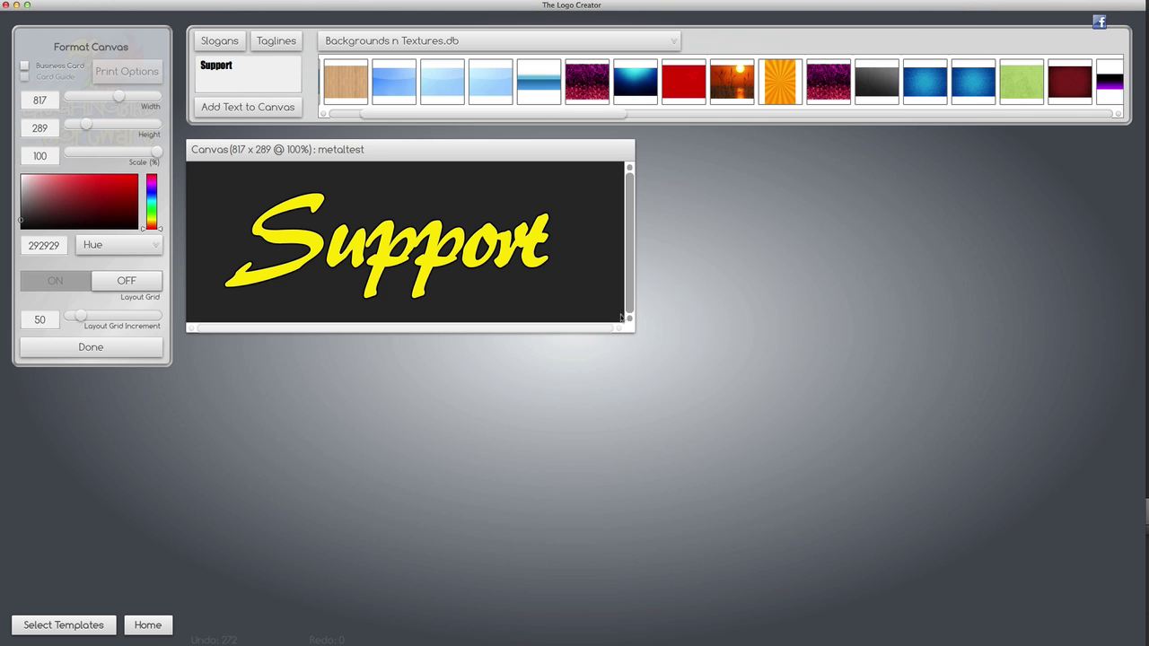
# Step: Enlarge the canvas, delete the Support text, and move red Tech to the upper left
pyautogui.moveTo(629, 320); pyautogui.dragTo(956, 544)
pyautogui.moveTo(382, 264); pyautogui.dragTo(394, 276)
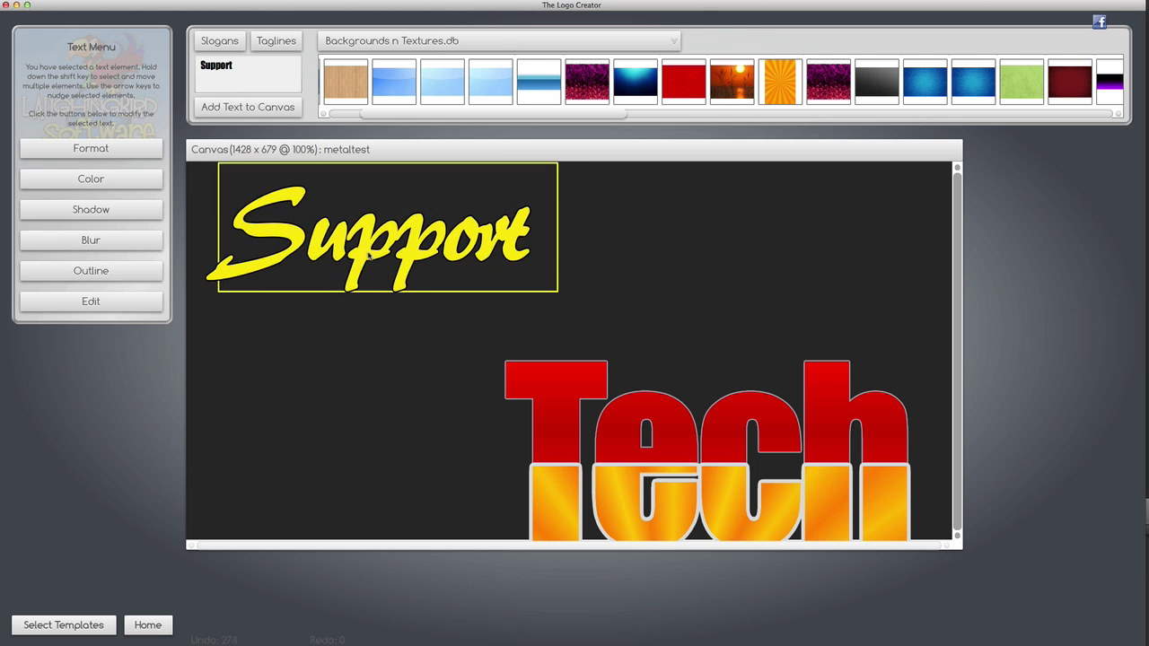
pyautogui.press('Delete')
pyautogui.moveTo(527, 375); pyautogui.dragTo(275, 229)
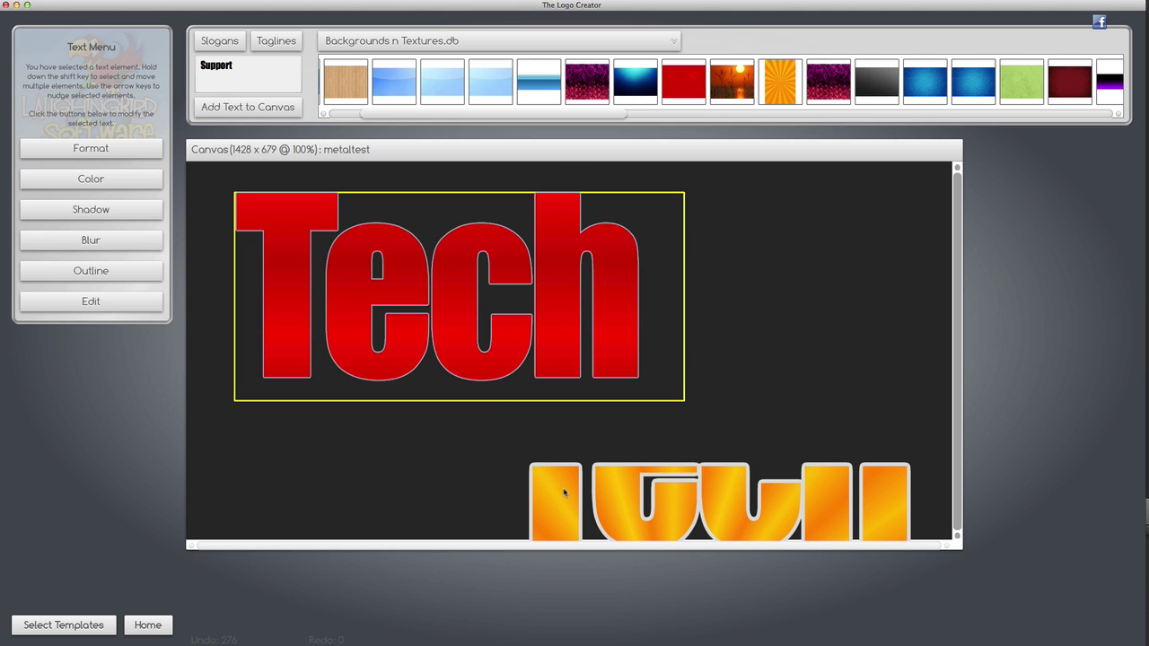
# Step: Stack orange Tech over red Tech and import support.PNG below it
pyautogui.moveTo(563, 493); pyautogui.dragTo(298, 325)
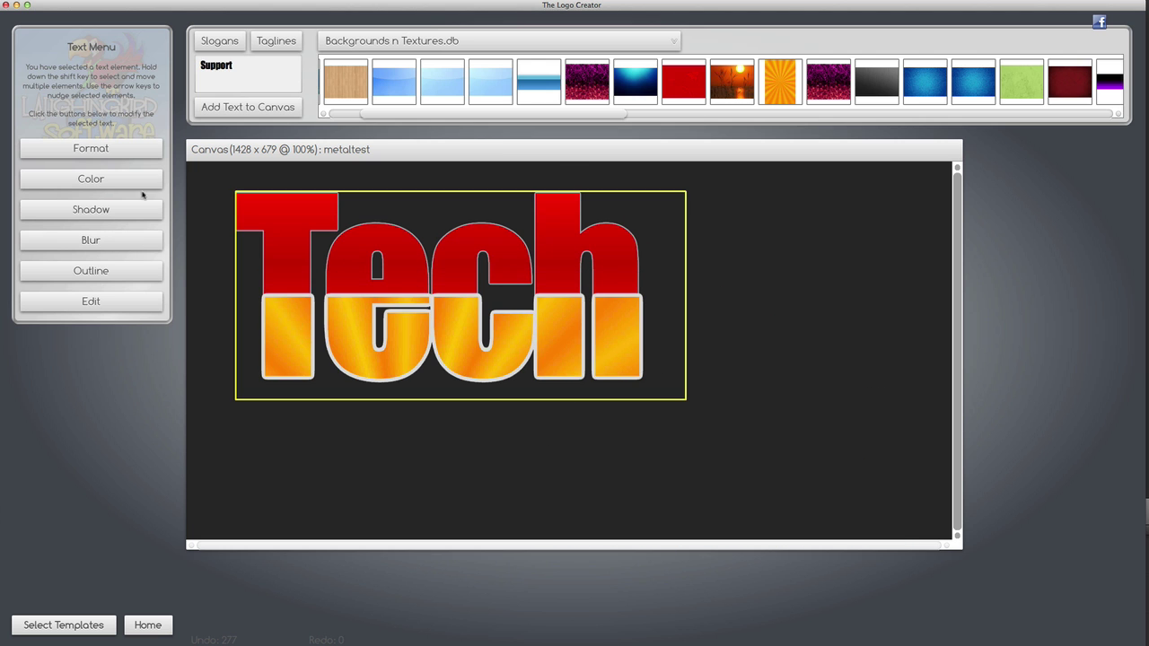
pyautogui.click(161, 9)
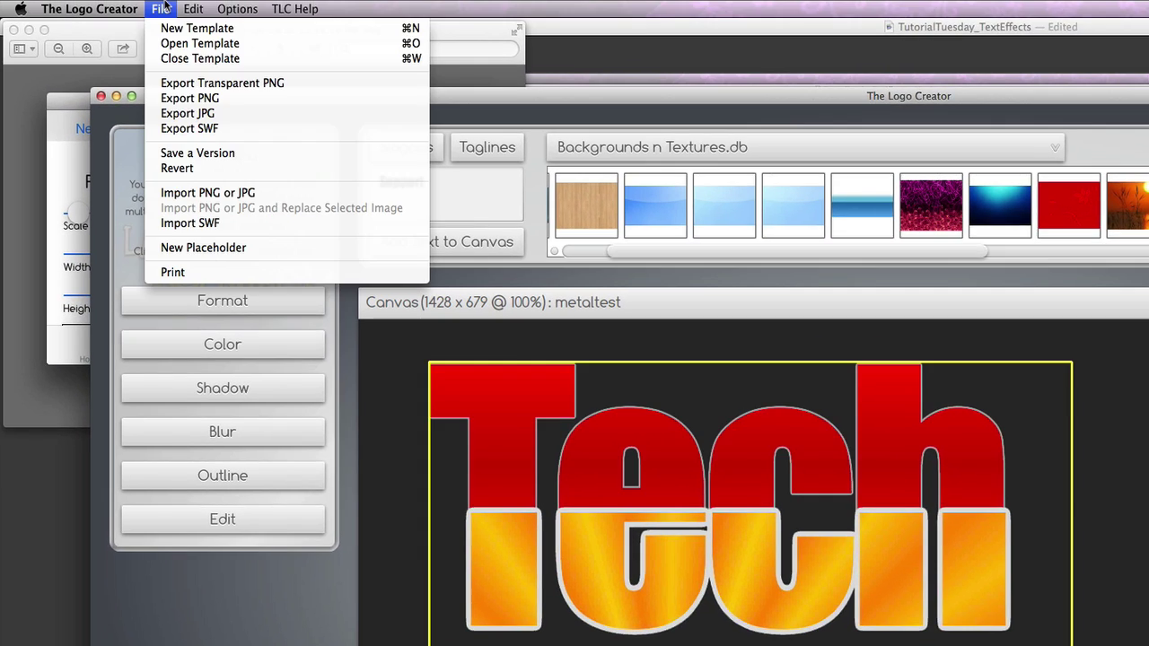
pyautogui.click(165, 192)
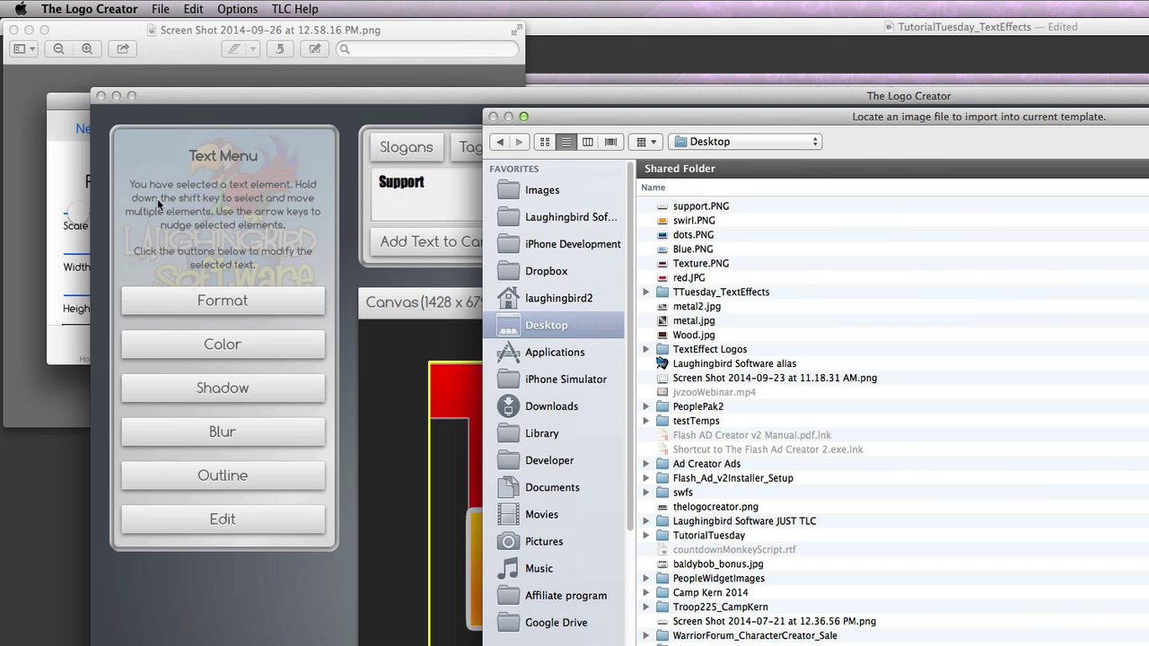
pyautogui.doubleClick(684, 207)
pyautogui.moveTo(641, 467); pyautogui.dragTo(878, 645)
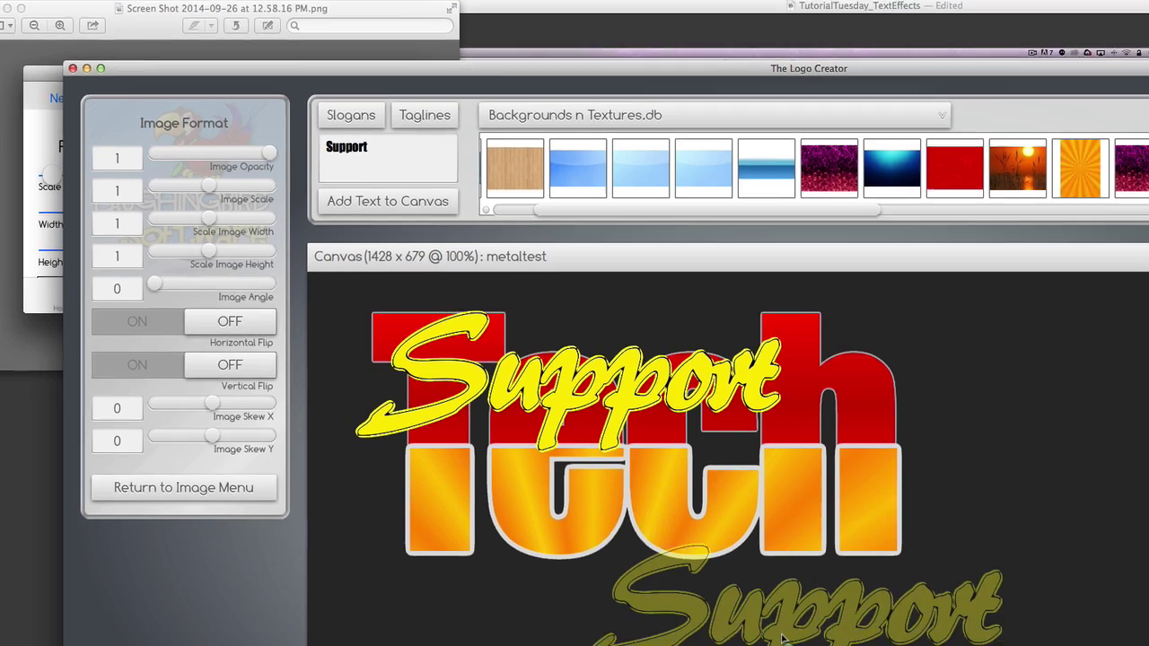
pyautogui.moveTo(783, 638); pyautogui.dragTo(786, 627)
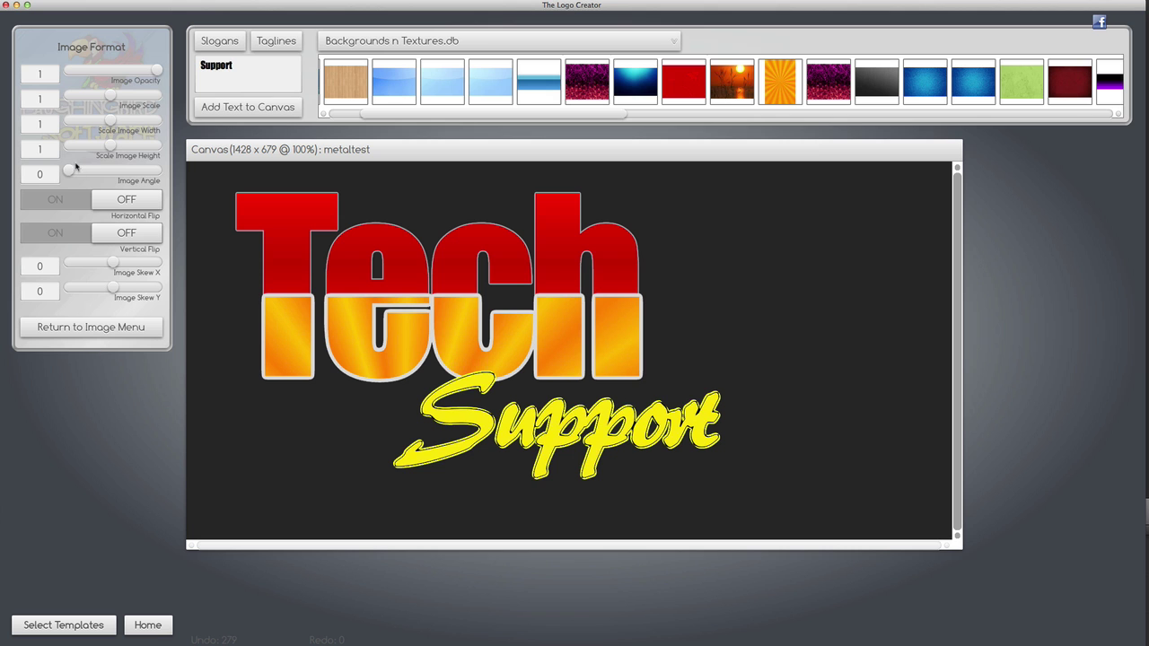
# Step: Rotate the Support image to 339, skew it to -11, and move it over Tech's lower right
pyautogui.moveTo(72, 171); pyautogui.dragTo(155, 170)
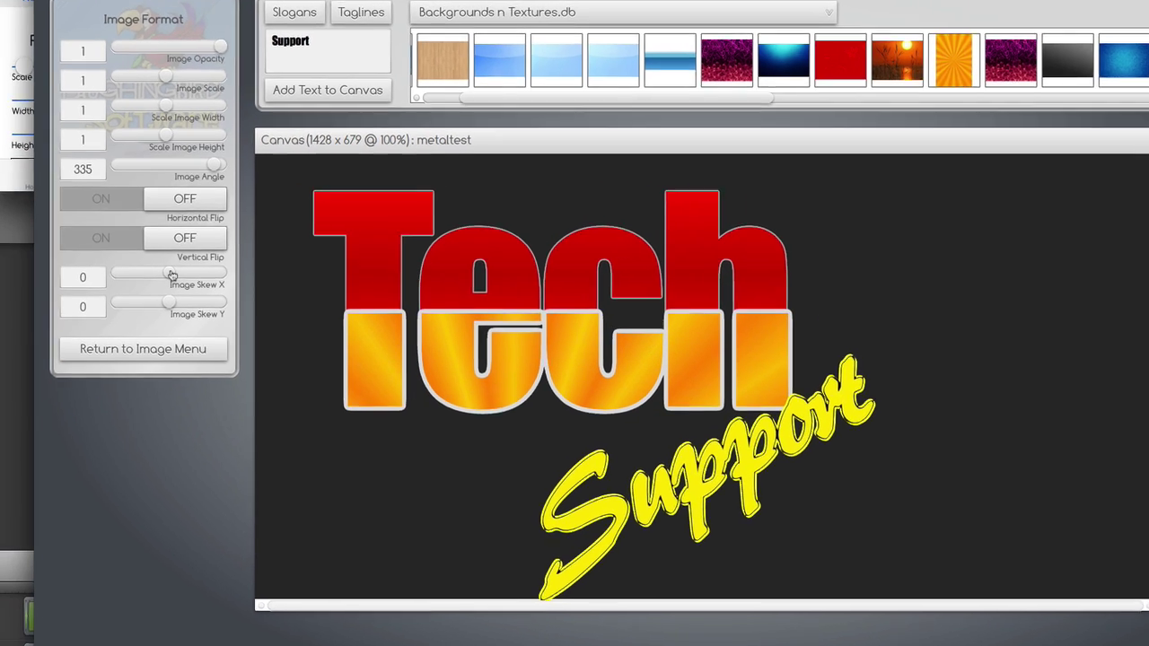
pyautogui.moveTo(114, 263); pyautogui.dragTo(118, 264)
pyautogui.moveTo(224, 285); pyautogui.dragTo(203, 284)
pyautogui.scroll(4, 646, 440)
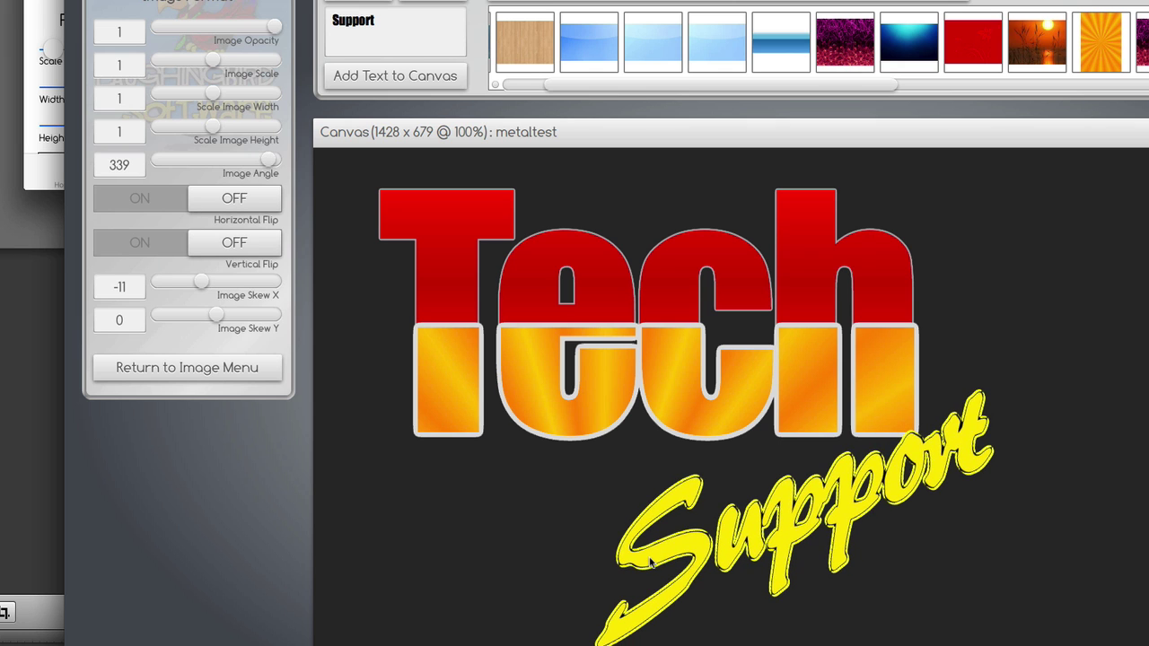
pyautogui.moveTo(652, 563); pyautogui.dragTo(670, 454)
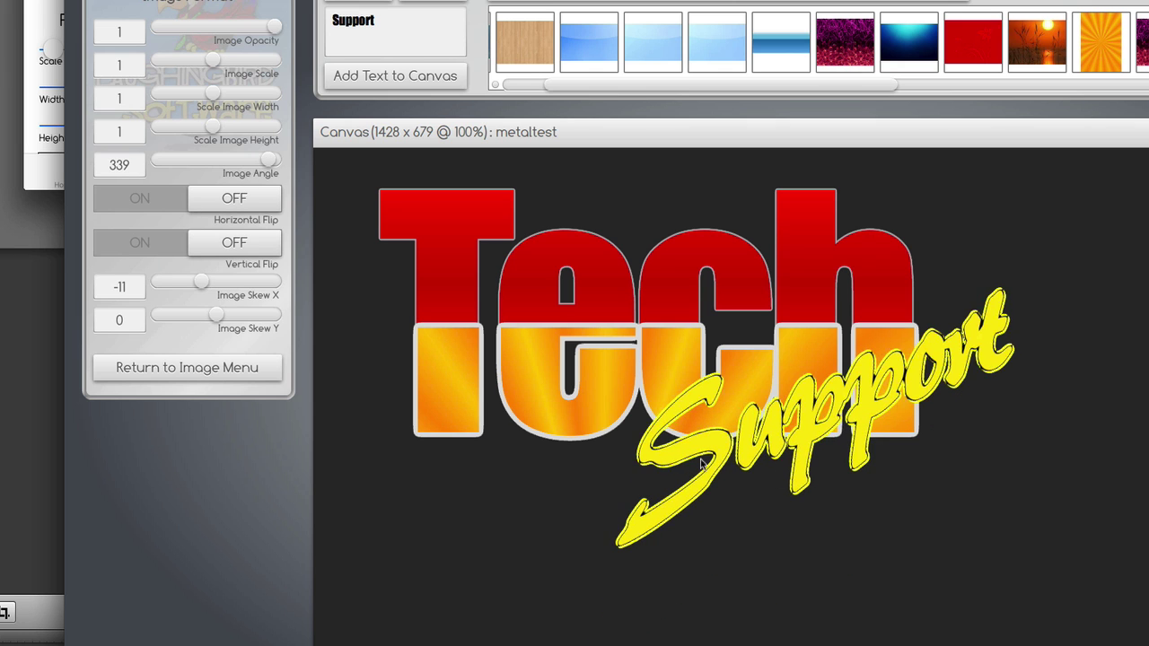
pyautogui.click(1068, 500)
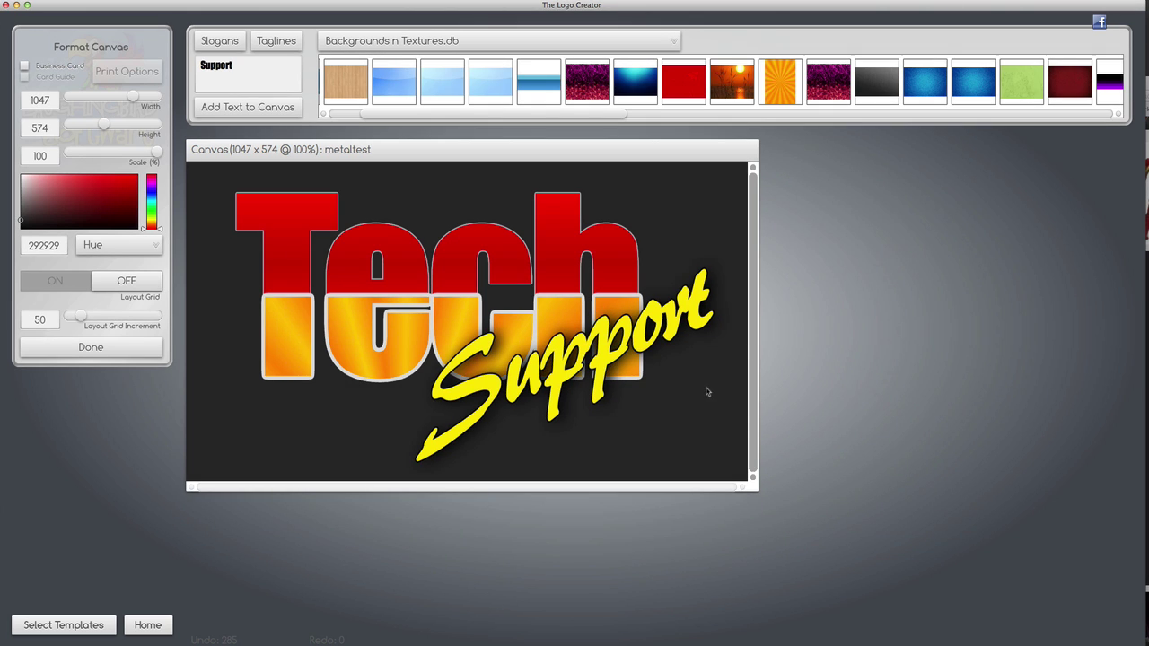
# Step: Make the canvas white, resize it to 1511 x 811, and move the Iron Man photo lower right
pyautogui.moveTo(86, 210); pyautogui.dragTo(20, 176)
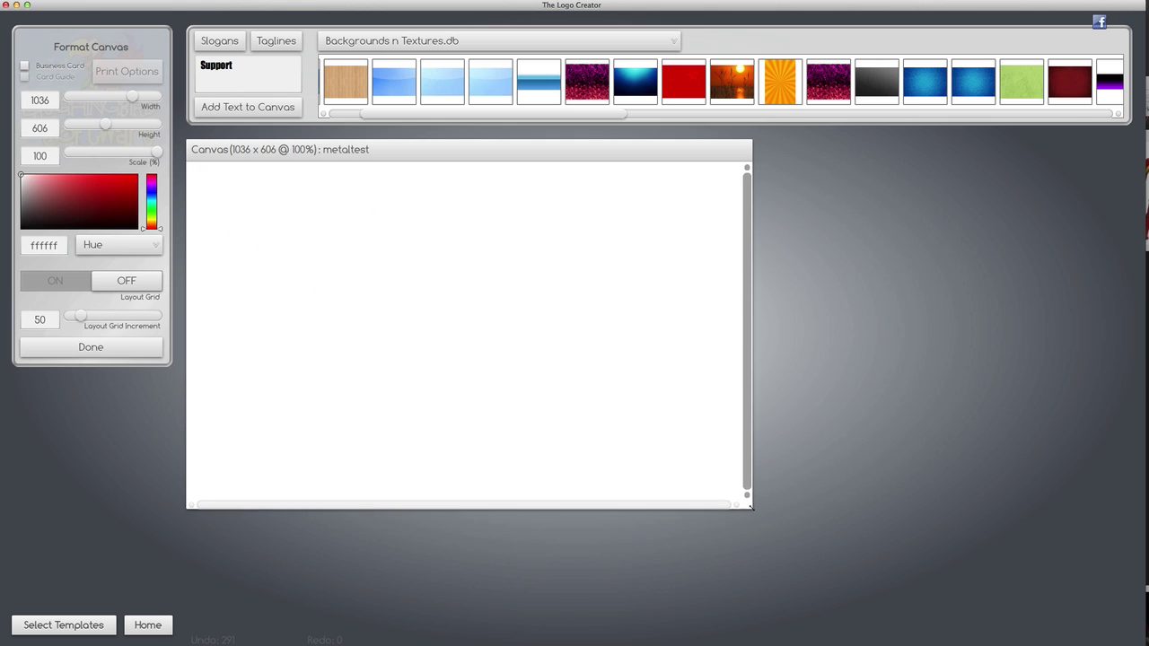
pyautogui.moveTo(751, 507); pyautogui.dragTo(860, 631)
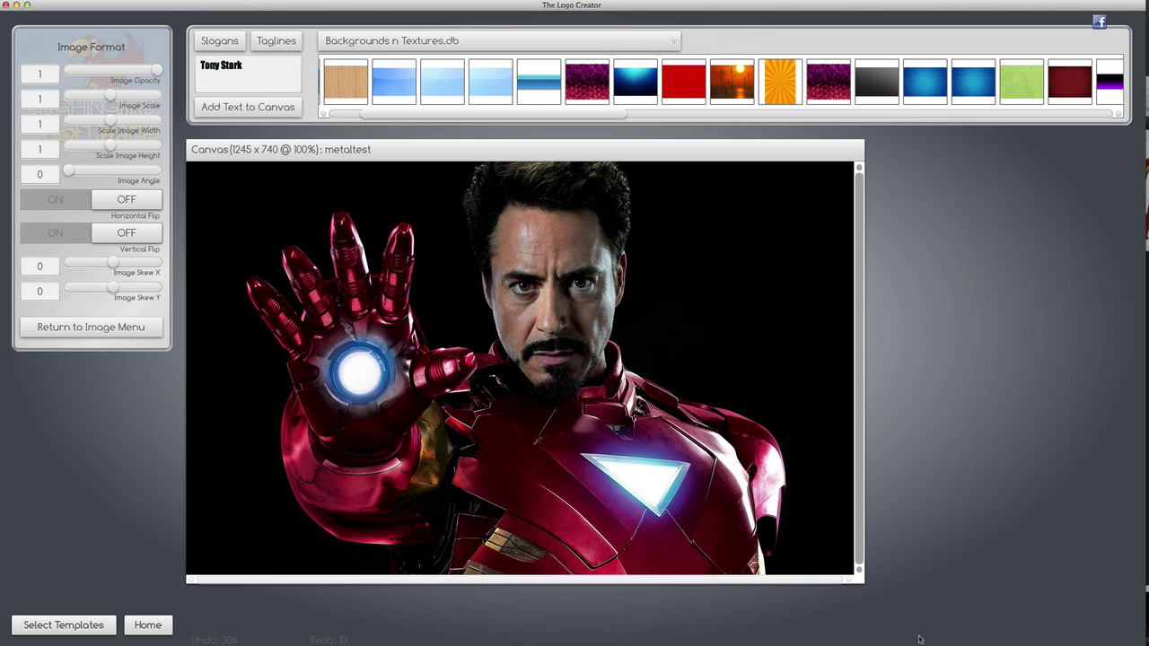
pyautogui.moveTo(860, 579); pyautogui.dragTo(1006, 626)
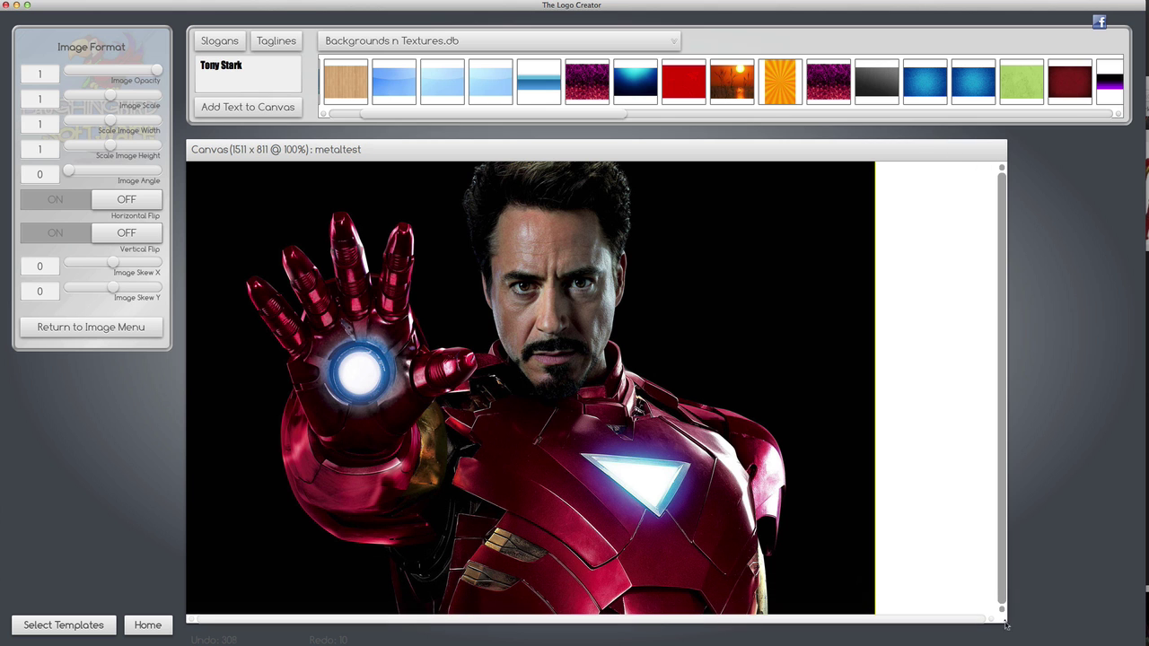
pyautogui.moveTo(519, 319); pyautogui.dragTo(743, 462)
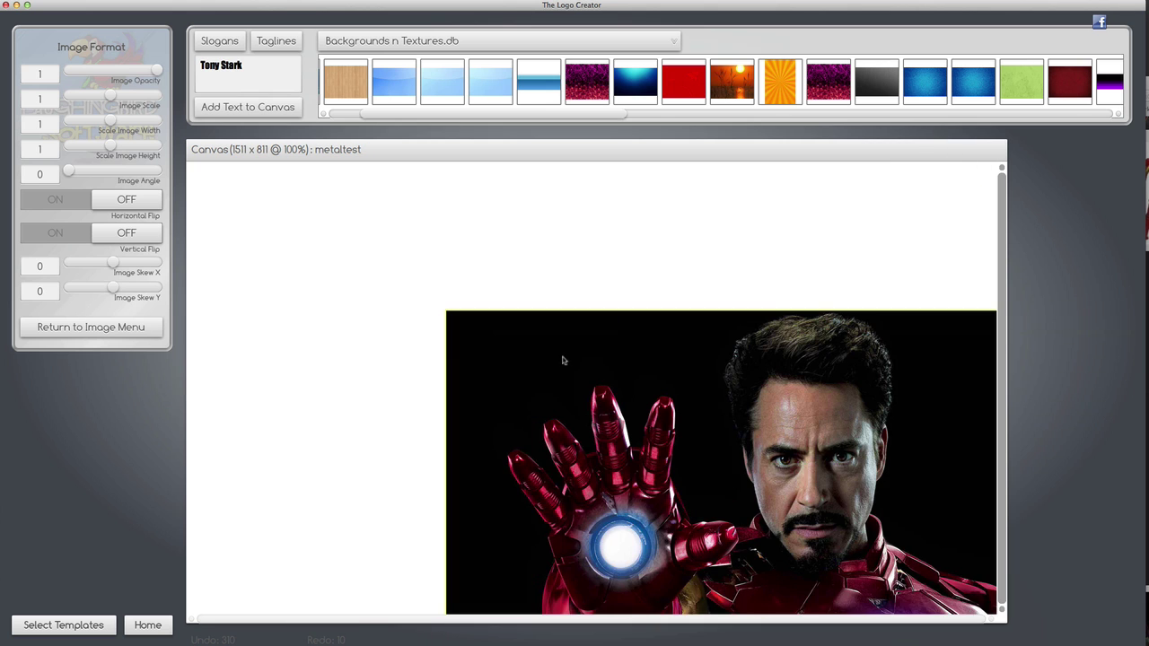
pyautogui.moveTo(562, 360); pyautogui.dragTo(664, 525)
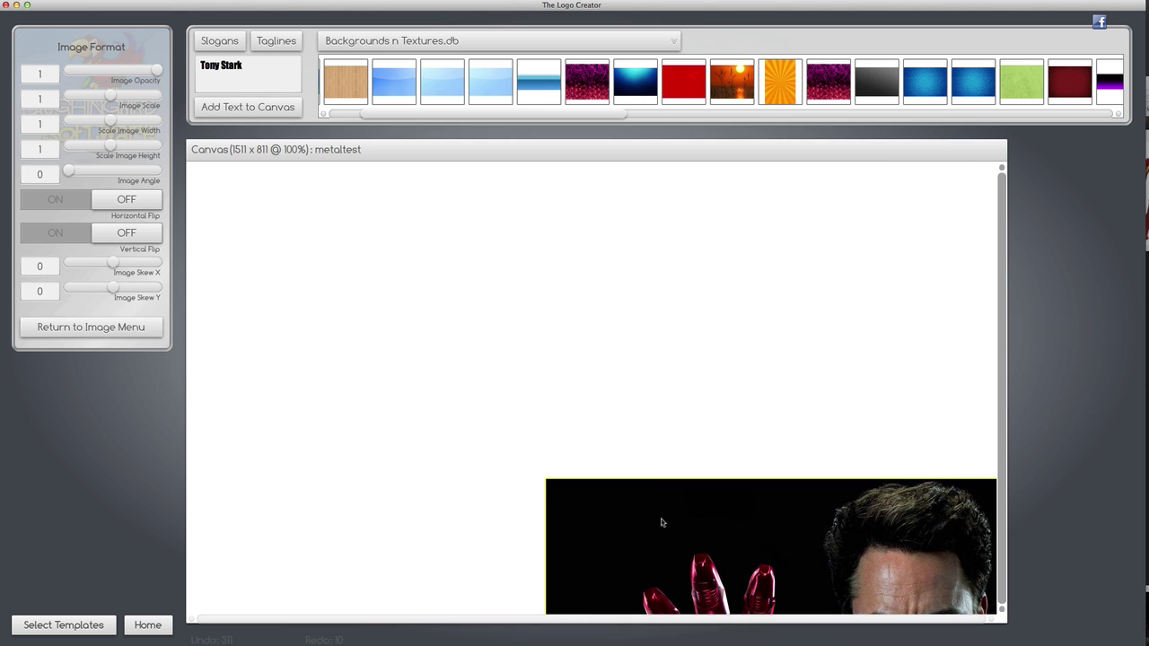
# Step: Change the text to 'Tony Stark' and add it to the canvas
pyautogui.click(262, 67)
pyautogui.press('BackSpace')
pyautogui.press('BackSpace')
pyautogui.press('BackSpace')
pyautogui.press('BackSpace')
pyautogui.press('BackSpace')
pyautogui.press('BackSpace')
pyautogui.write('Stark')
pyautogui.click(212, 109)
# Step: Set the Tony Stark font to Ruth Script and enlarge it to text scale 297
pyautogui.click(61, 220)
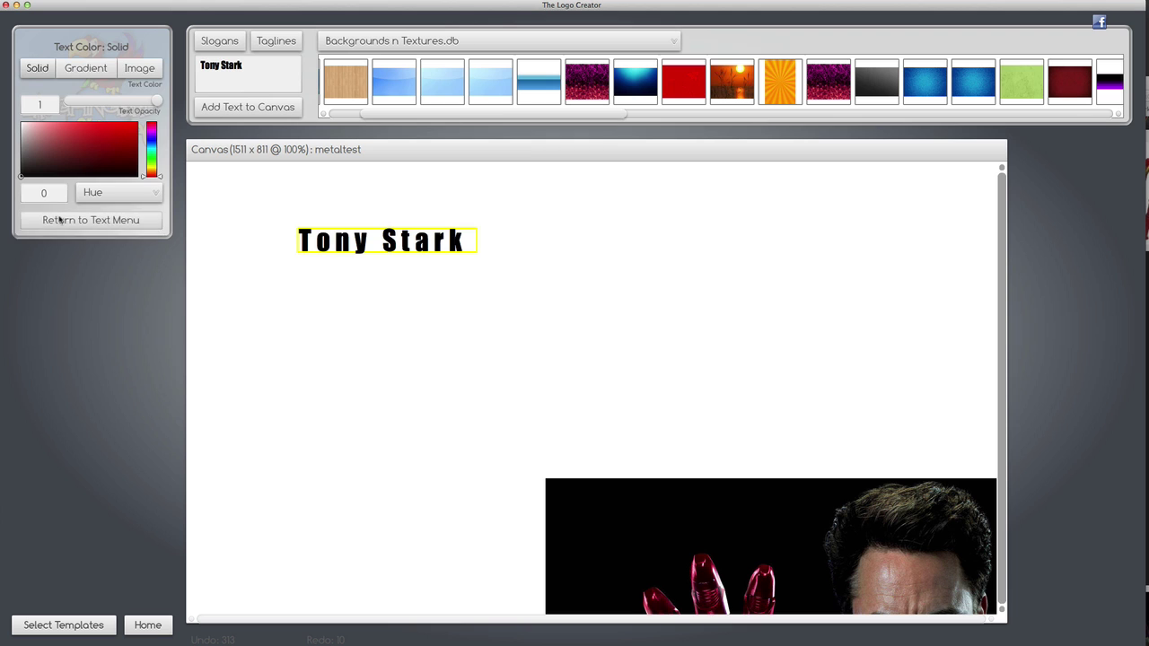
pyautogui.click(62, 153)
pyautogui.click(67, 99)
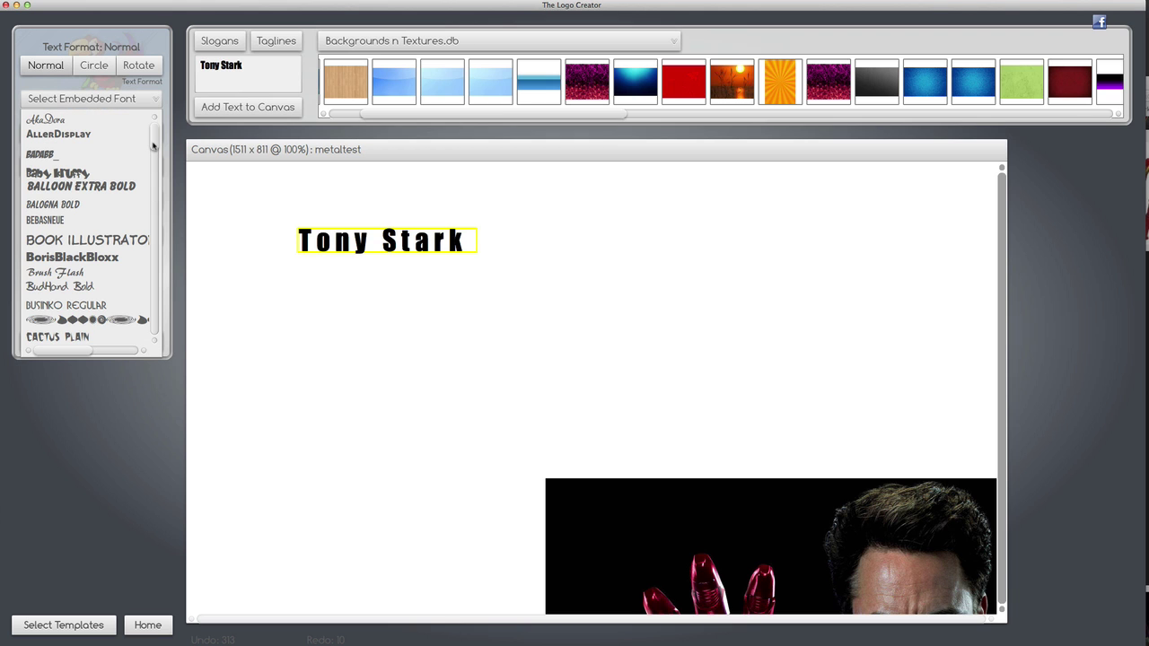
pyautogui.click(45, 119)
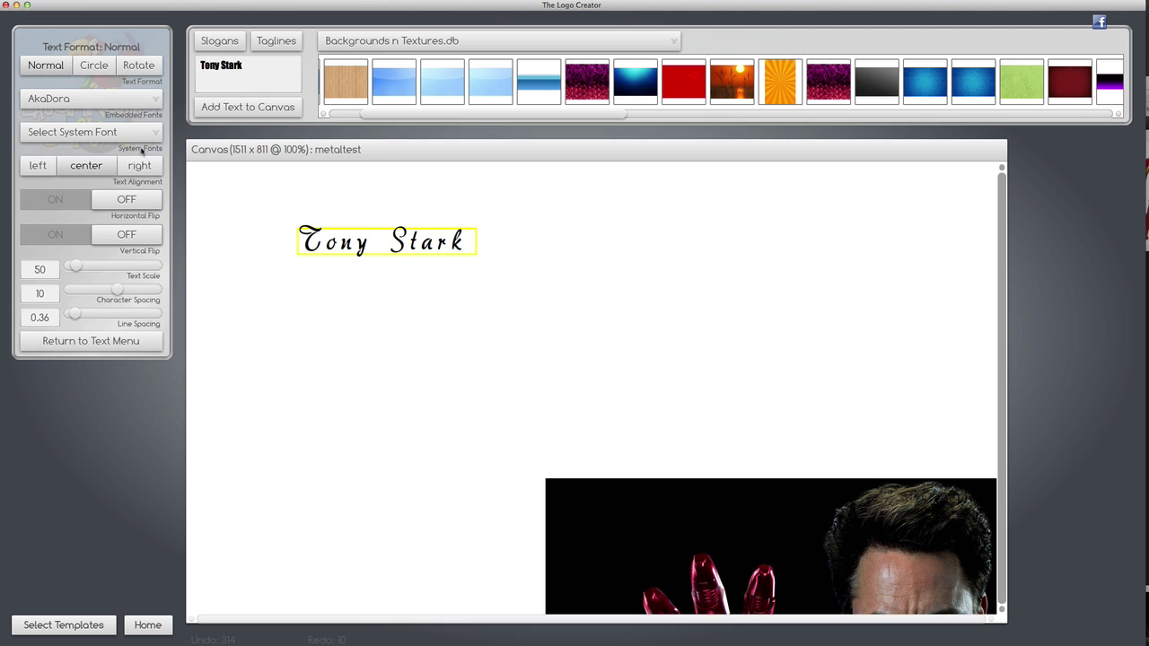
pyautogui.click(126, 102)
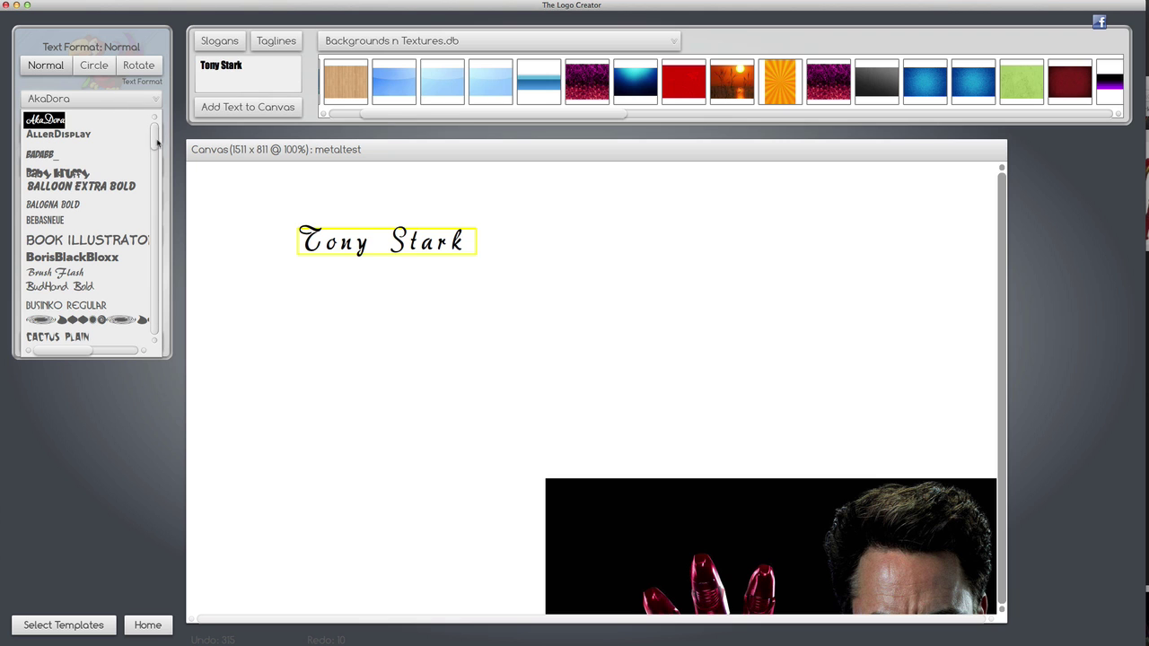
pyautogui.scroll(-15, 158, 144)
pyautogui.click(39, 120)
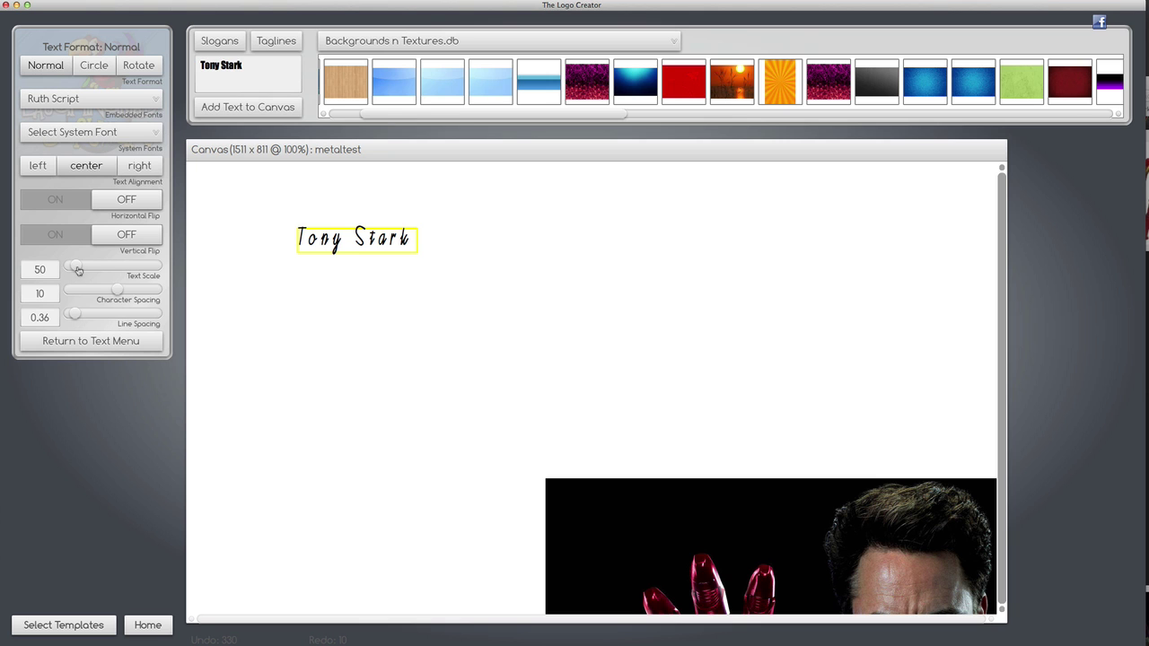
pyautogui.moveTo(79, 270); pyautogui.dragTo(117, 290)
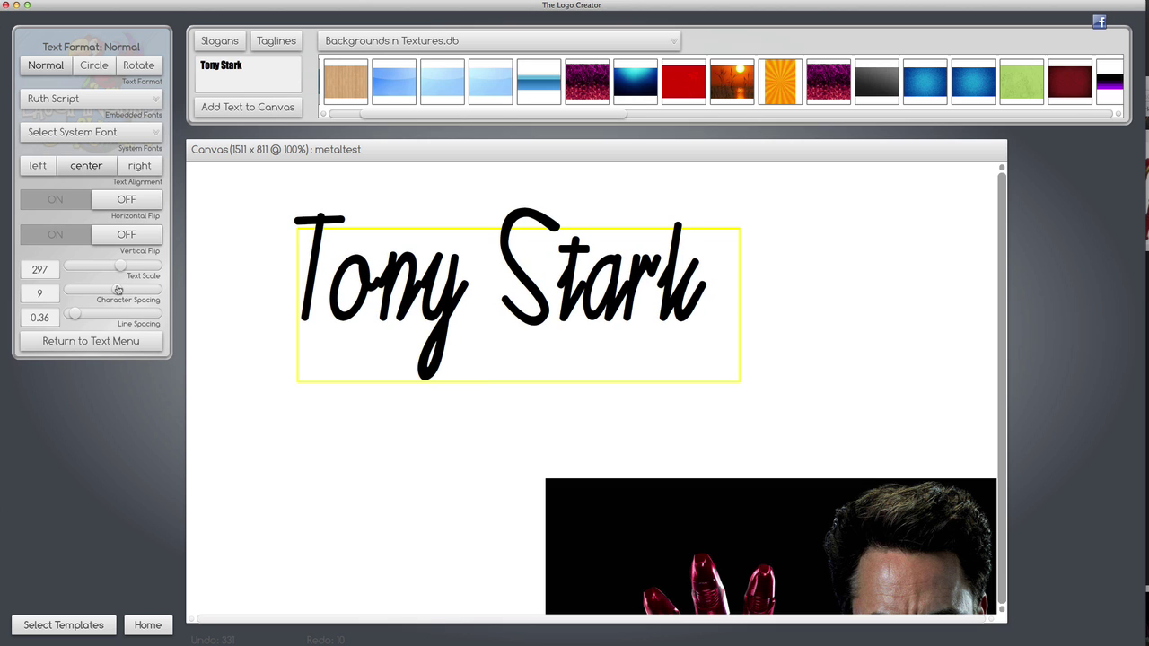
pyautogui.click(99, 343)
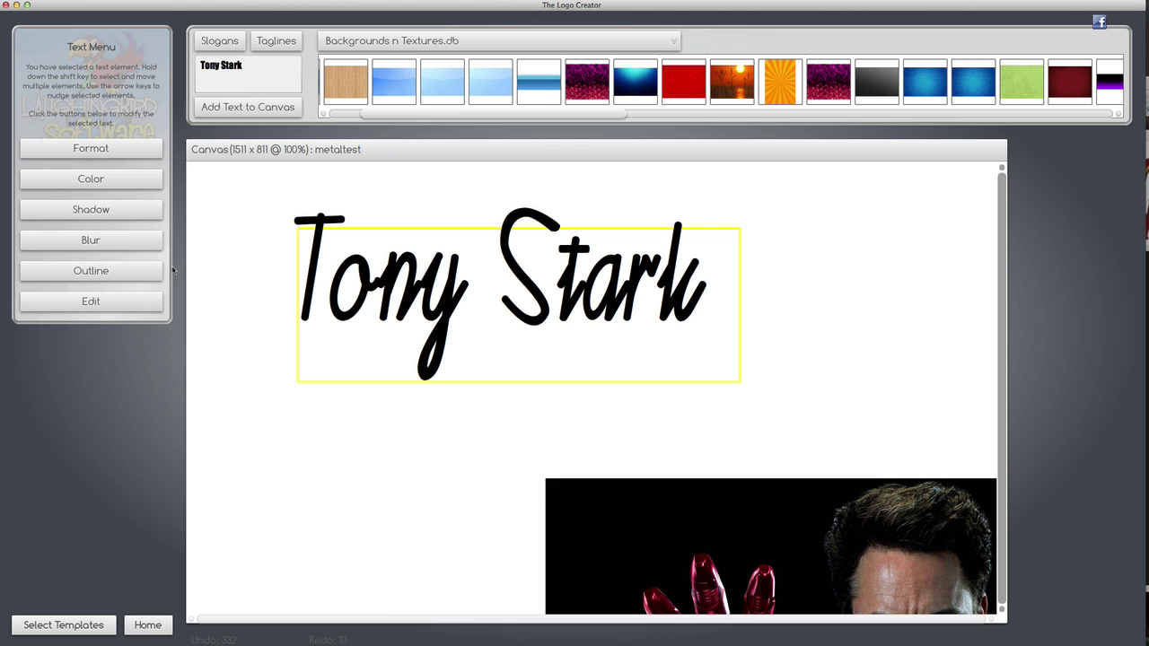
# Step: Make Tony Stark yellow with a dark outline and move it up-left
pyautogui.click(88, 183)
pyautogui.click(90, 220)
pyautogui.click(89, 271)
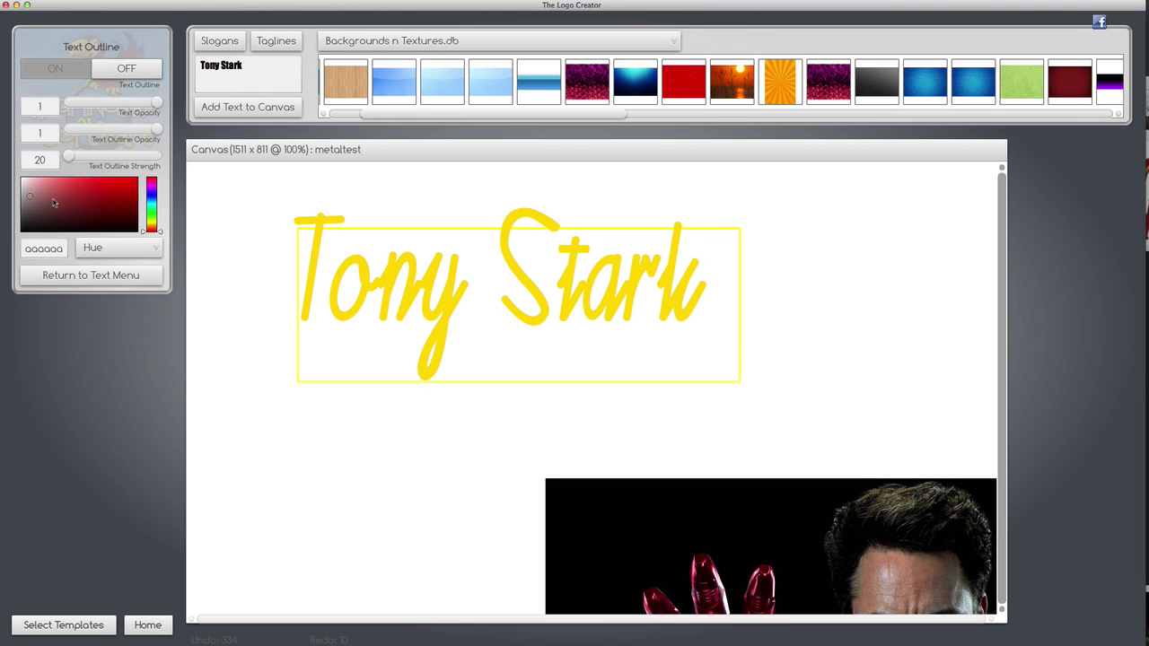
pyautogui.click(55, 68)
pyautogui.moveTo(348, 324); pyautogui.dragTo(263, 292)
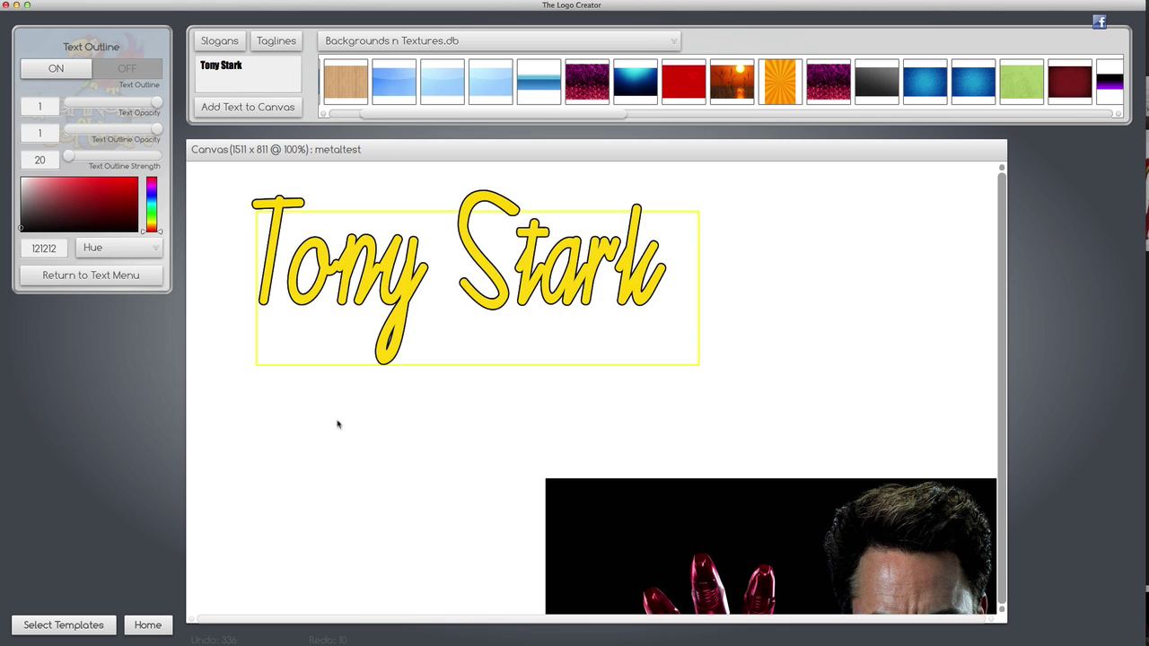
# Step: Nudge the Iron Man photo and crop the canvas to 959 x 383 around the text
pyautogui.click(401, 441)
pyautogui.moveTo(658, 537)
pyautogui.mouseDown()
pyautogui.moveTo(641, 533)
pyautogui.moveTo(666, 546)
pyautogui.mouseUp()
pyautogui.moveTo(998, 614); pyautogui.dragTo(702, 377)
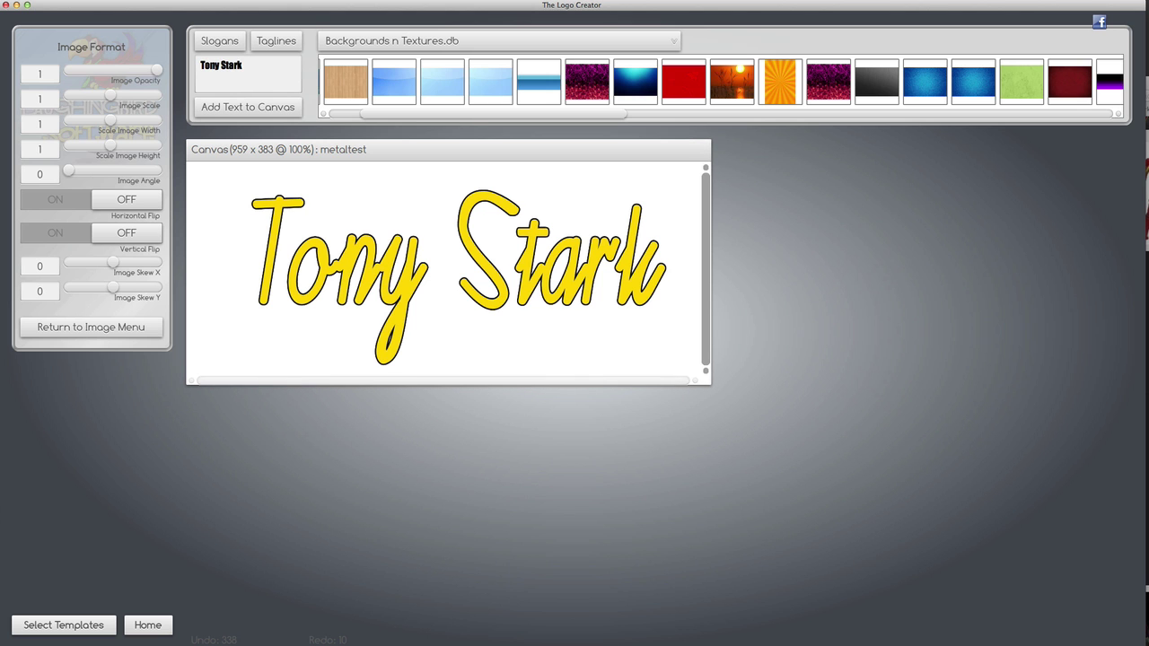
# Step: Export the Tony Stark text as a transparent PNG, then enlarge the canvas again
pyautogui.click(49, 0)
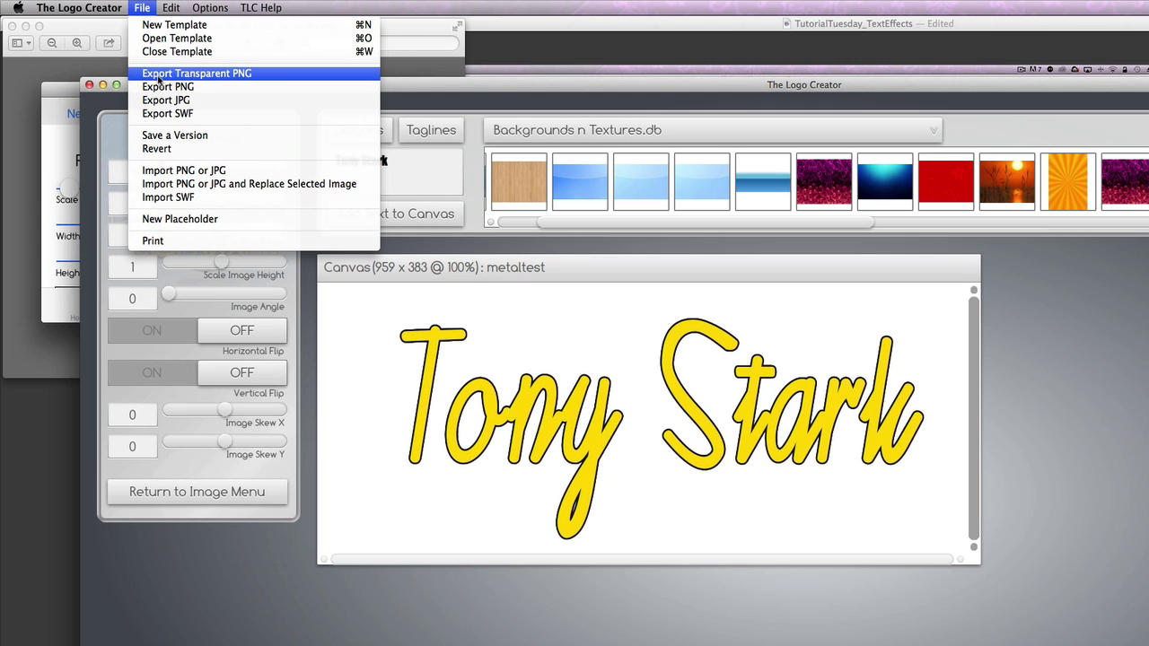
pyautogui.click(158, 73)
pyautogui.moveTo(979, 564); pyautogui.dragTo(1148, 645)
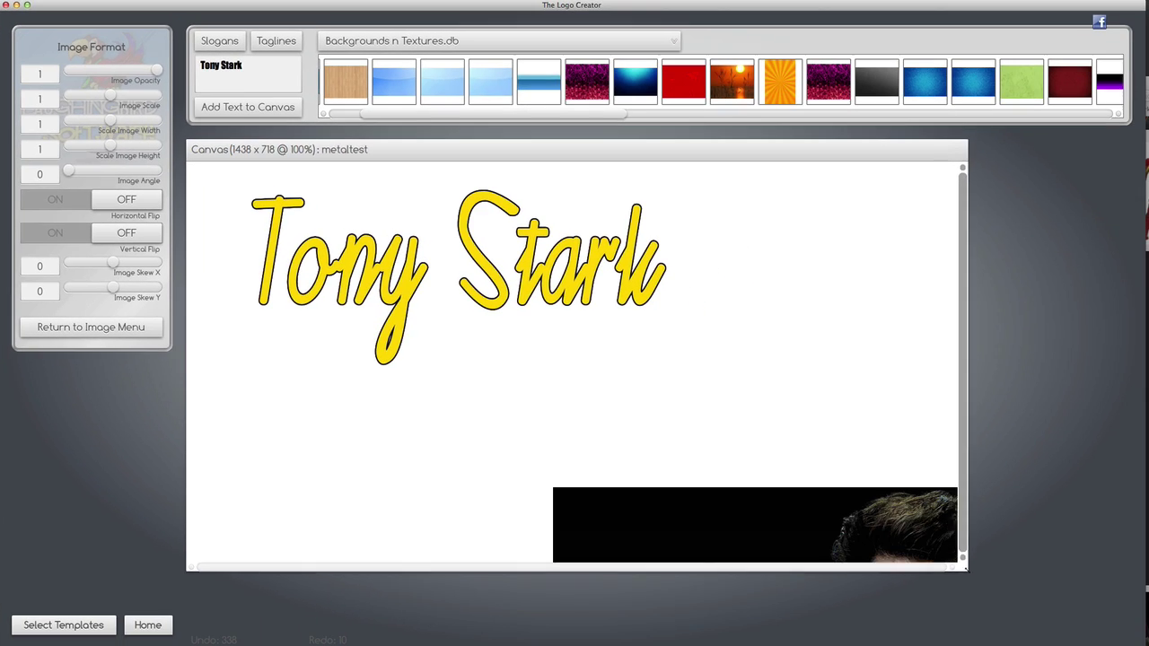
# Step: Delete the Tony Stark text and scale the Iron Man photo to 0.72, moving it up-left
pyautogui.moveTo(567, 272); pyautogui.dragTo(549, 261)
pyautogui.press('Delete')
pyautogui.moveTo(670, 570); pyautogui.dragTo(367, 259)
pyautogui.moveTo(112, 97); pyautogui.dragTo(99, 97)
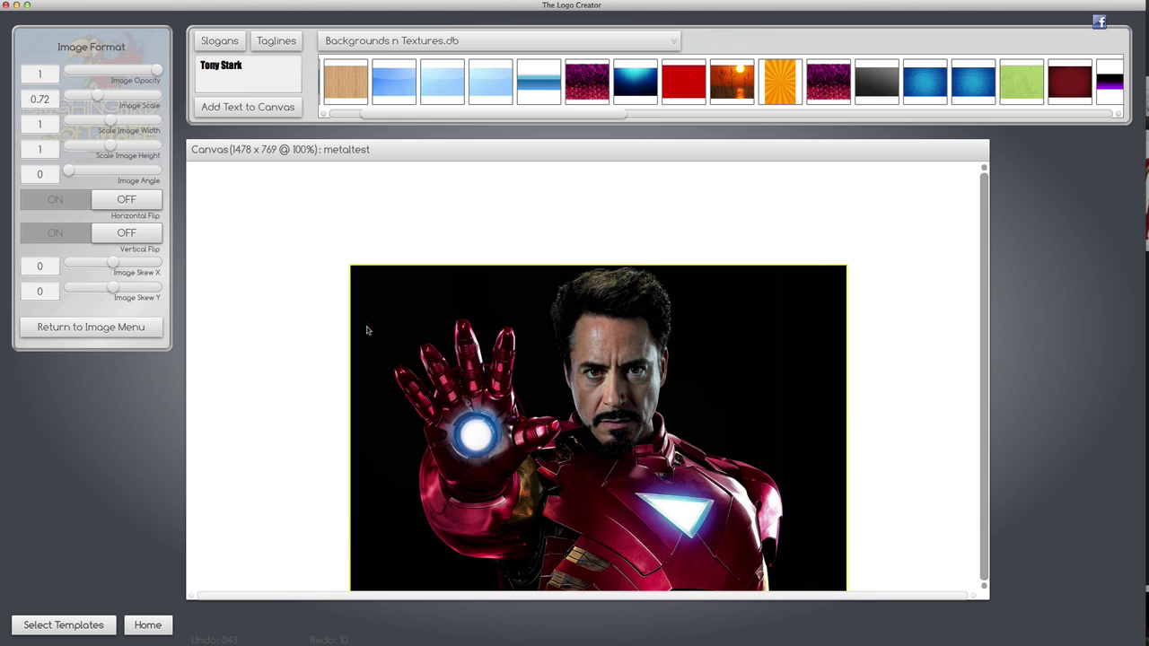
pyautogui.moveTo(365, 329); pyautogui.dragTo(291, 242)
pyautogui.click(54, 1)
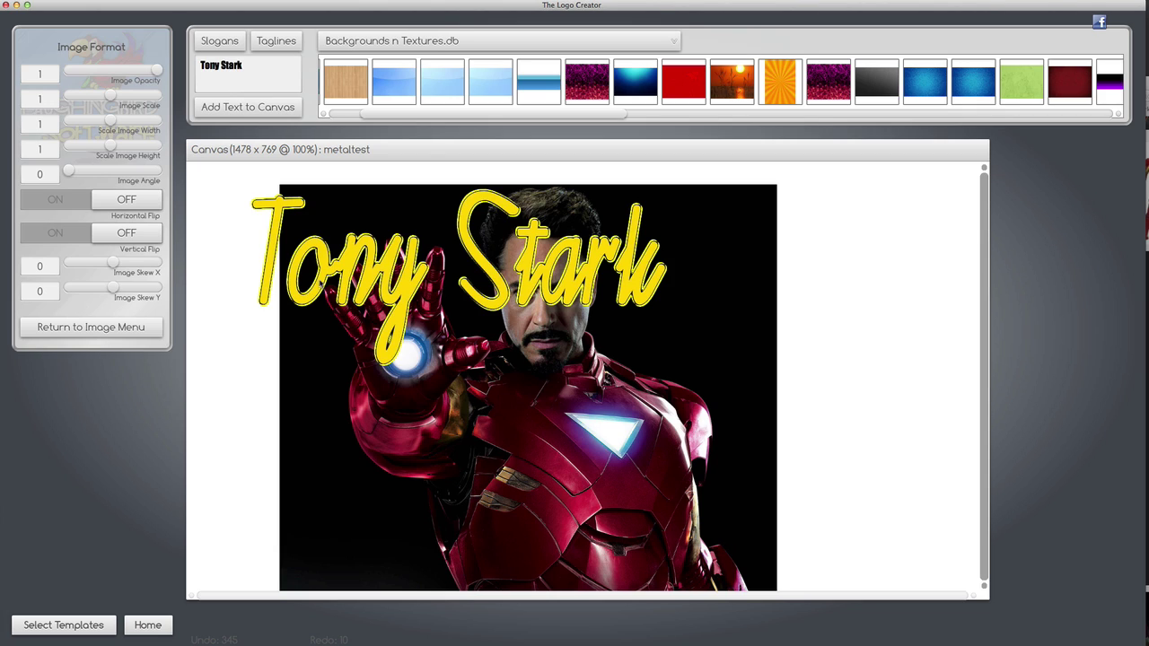
# Step: Center the Tony Stark PNG over the Iron Man photo, rotated to 326 and skewed -16
pyautogui.moveTo(321, 280); pyautogui.dragTo(362, 333)
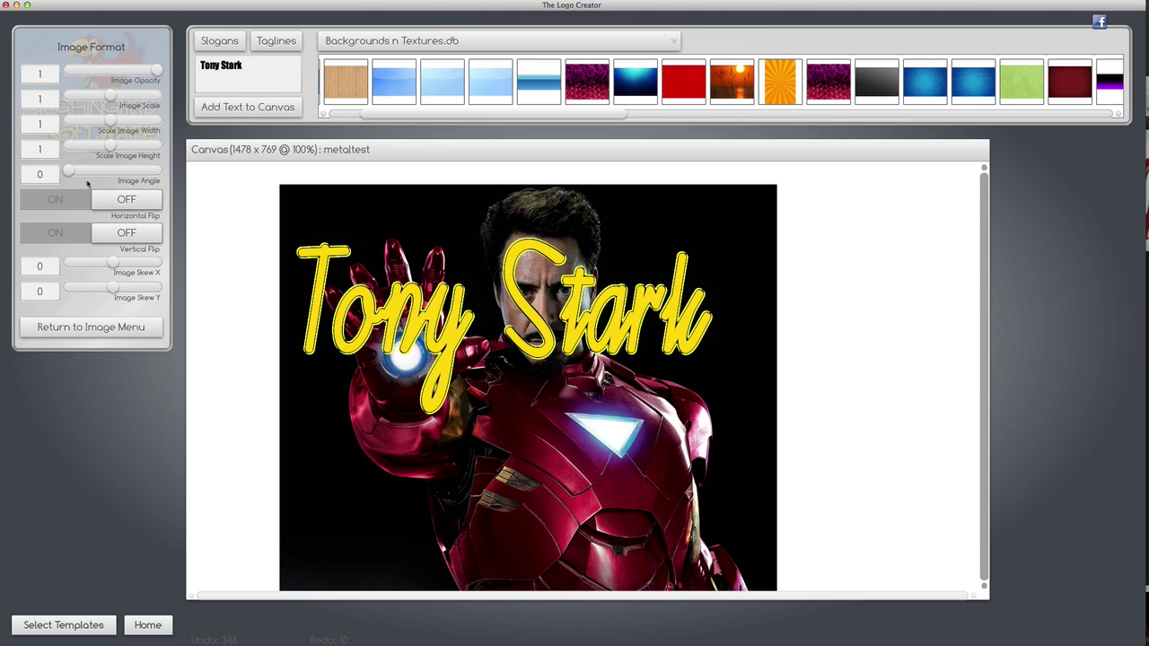
pyautogui.moveTo(70, 173); pyautogui.dragTo(151, 177)
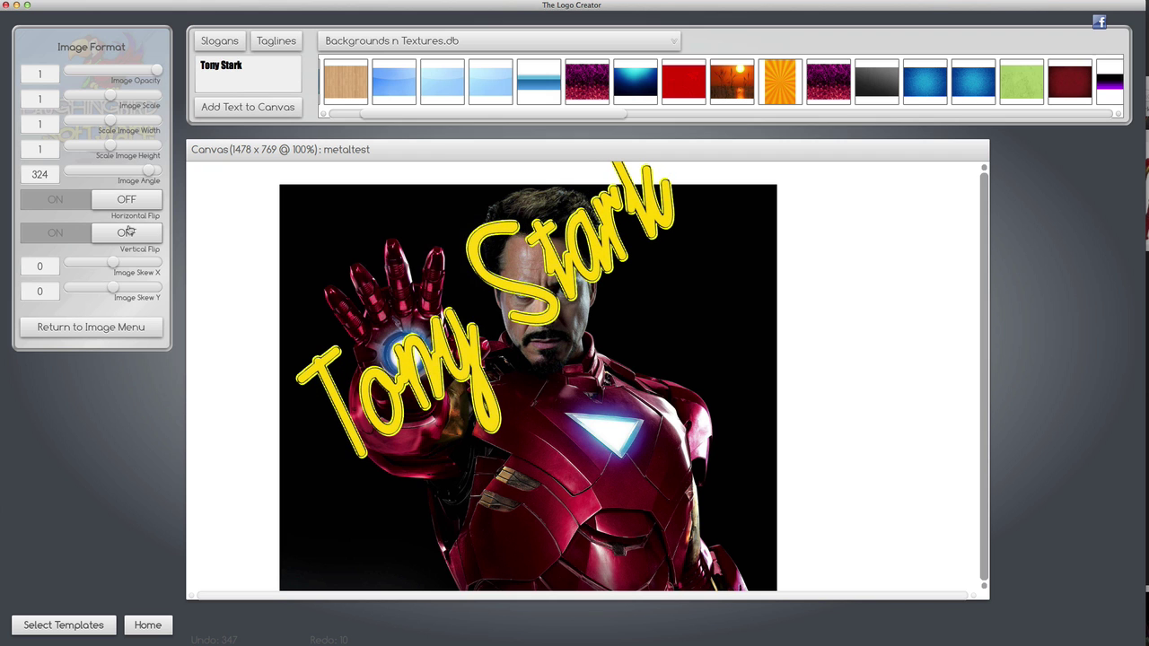
pyautogui.moveTo(115, 262); pyautogui.dragTo(97, 258)
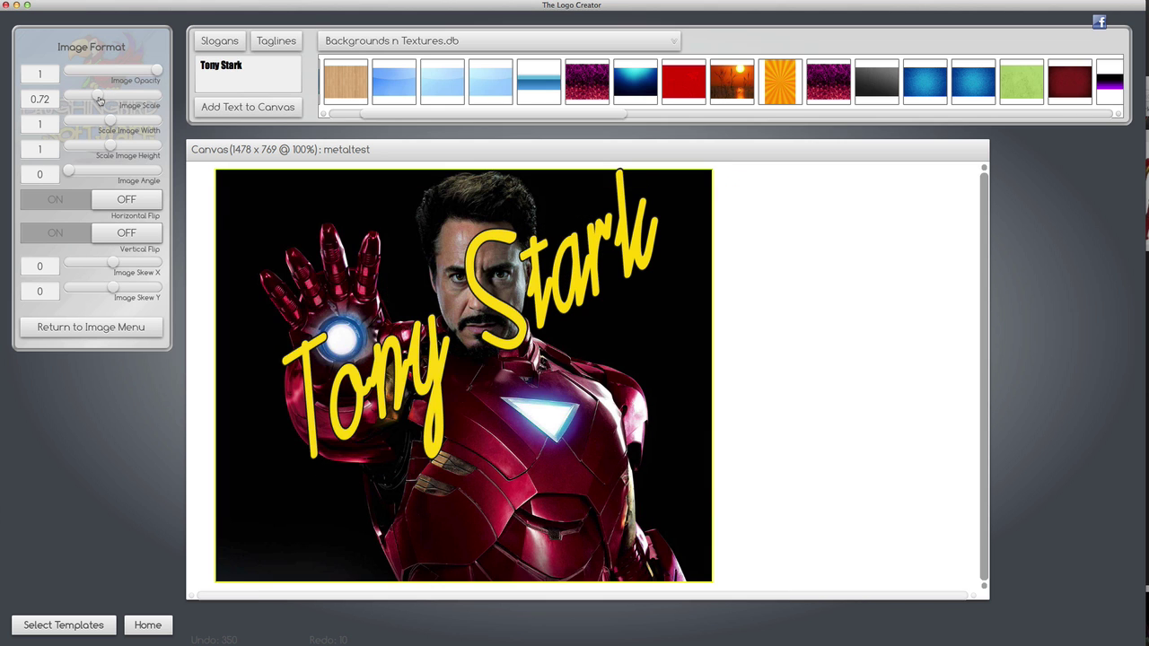
# Step: Shrink the photo further, reduce the canvas to 948 x 700, and export it as a transparent PNG
pyautogui.moveTo(96, 95); pyautogui.dragTo(87, 95)
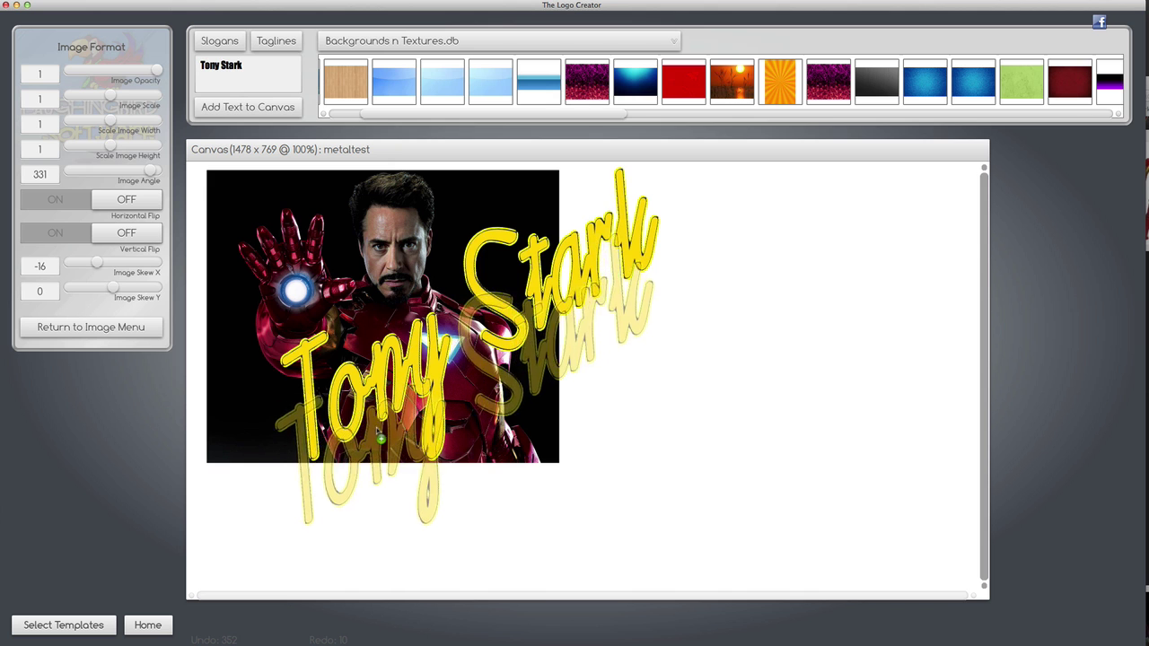
pyautogui.moveTo(984, 595); pyautogui.dragTo(704, 560)
pyautogui.click(671, 497)
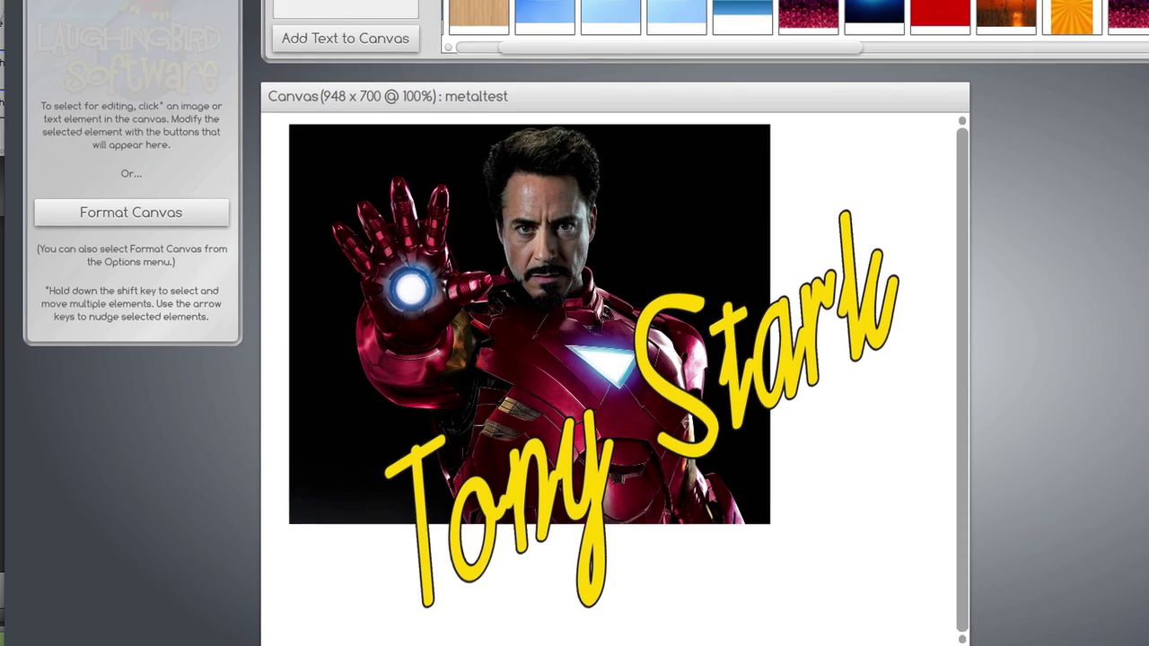
pyautogui.click(130, 7)
pyautogui.click(171, 67)
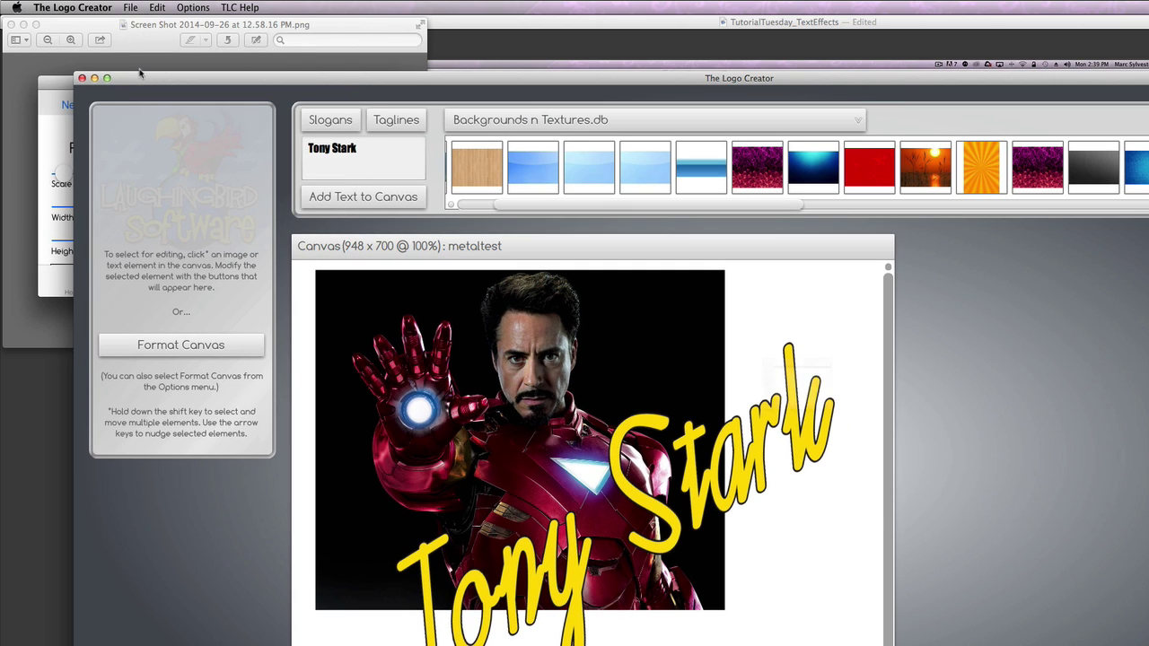
pyautogui.press('Escape')
# Step: Re-import the merged image, scale it to 0.36 and position it toward the upper left
pyautogui.click(130, 7)
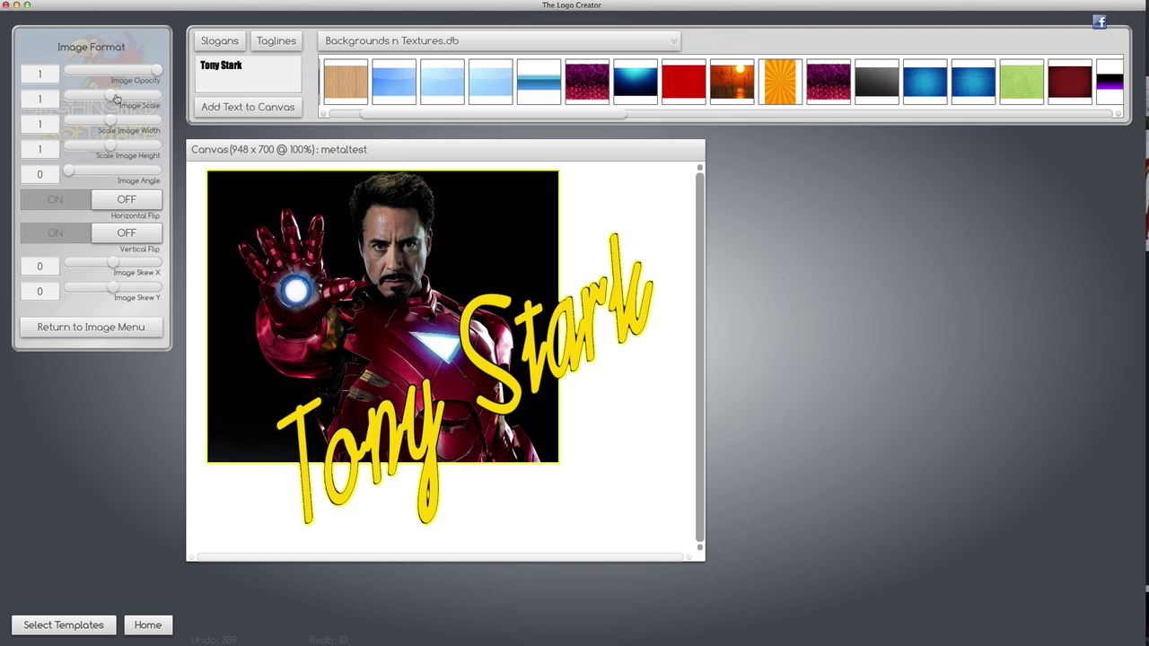
pyautogui.moveTo(113, 98); pyautogui.dragTo(83, 96)
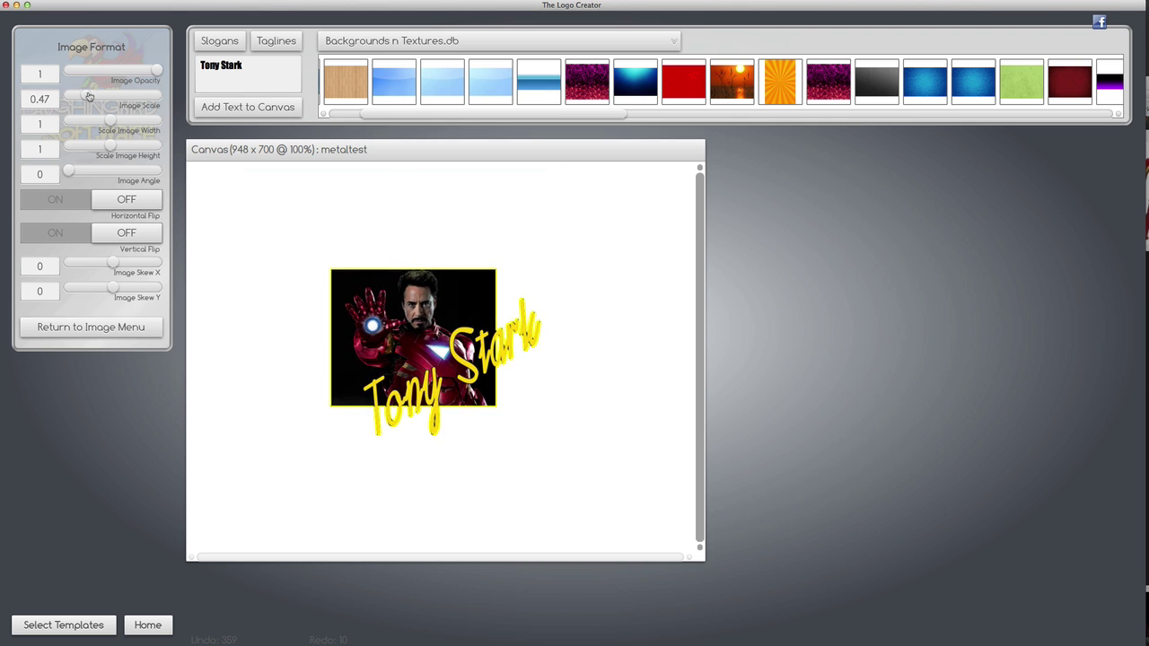
pyautogui.moveTo(405, 350); pyautogui.dragTo(328, 285)
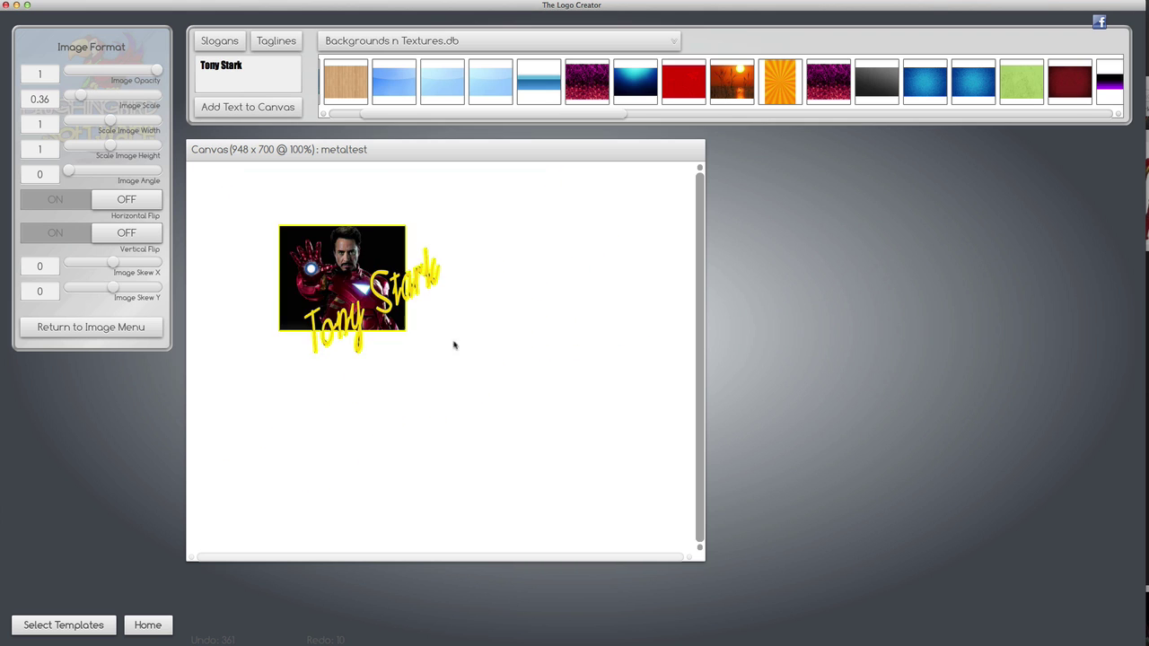
pyautogui.click(487, 370)
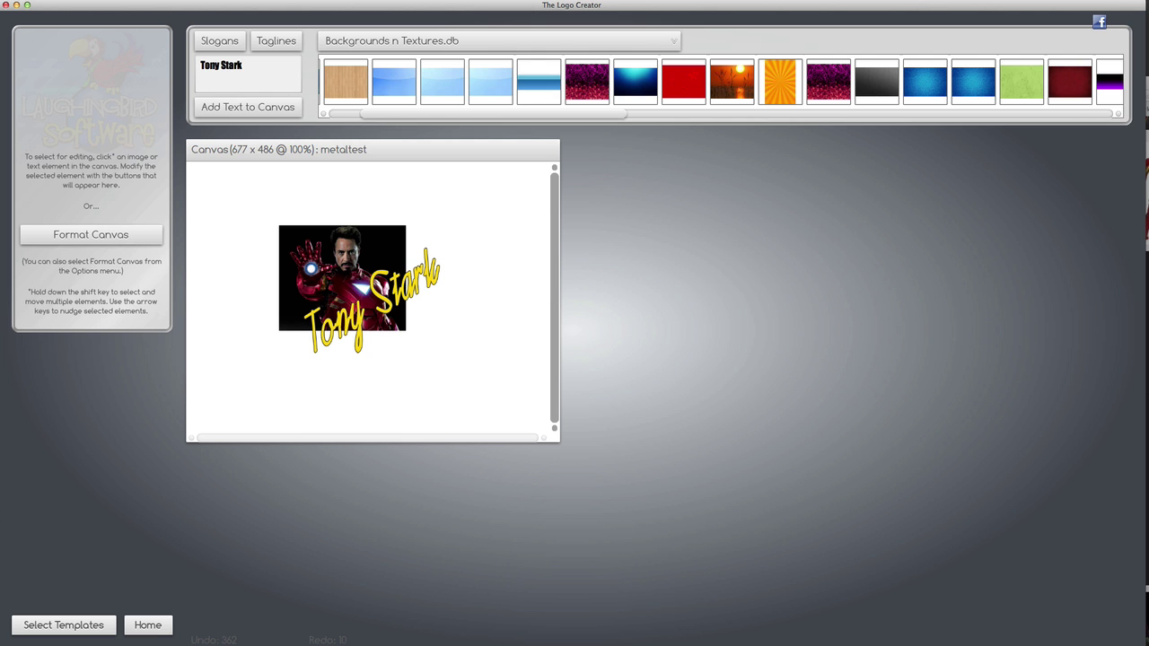
pyautogui.moveTo(347, 291); pyautogui.dragTo(378, 288)
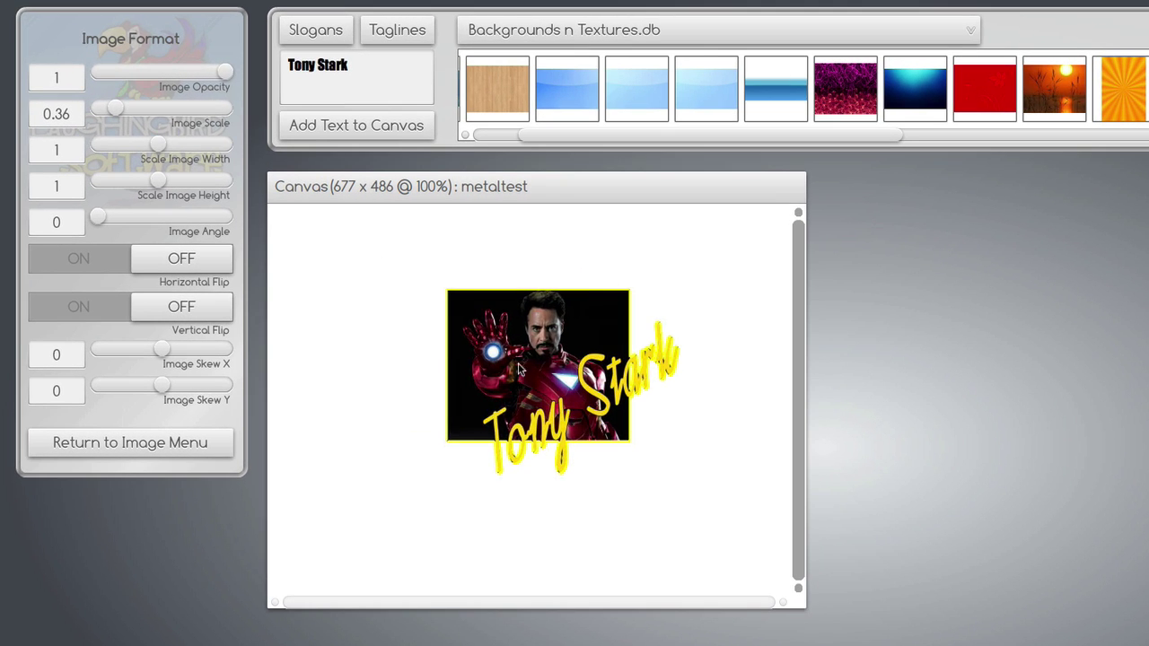
pyautogui.hotkey('ctrl', 'z')
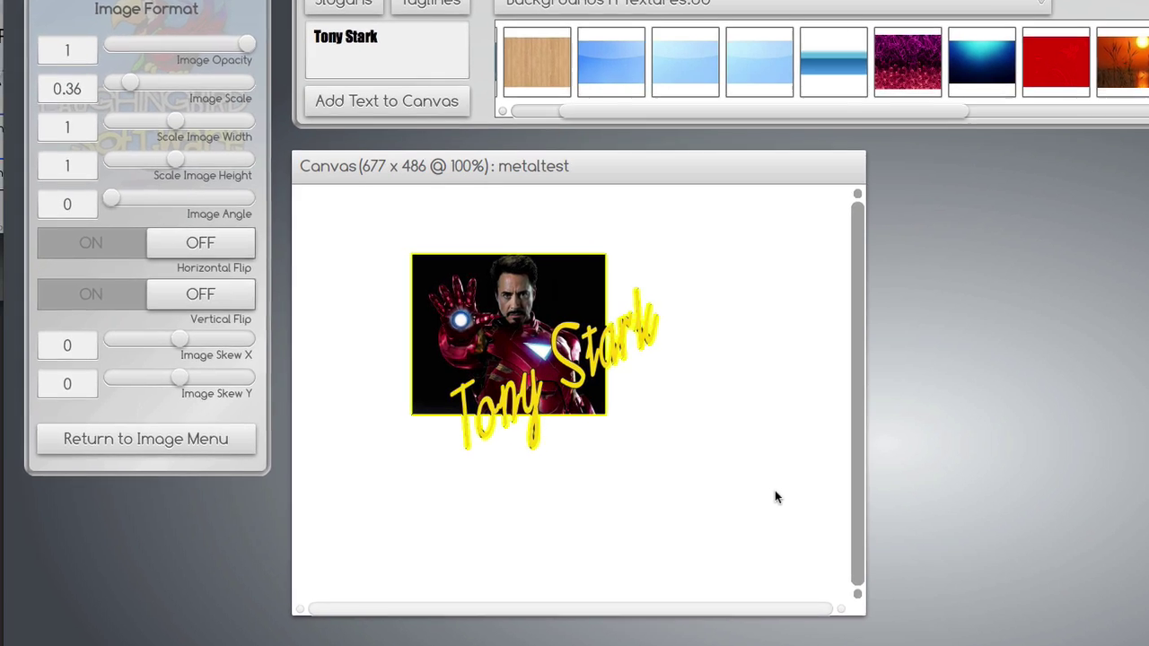
# Step: Deselect the combined Iron Man and Tony Stark image
pyautogui.click(722, 496)
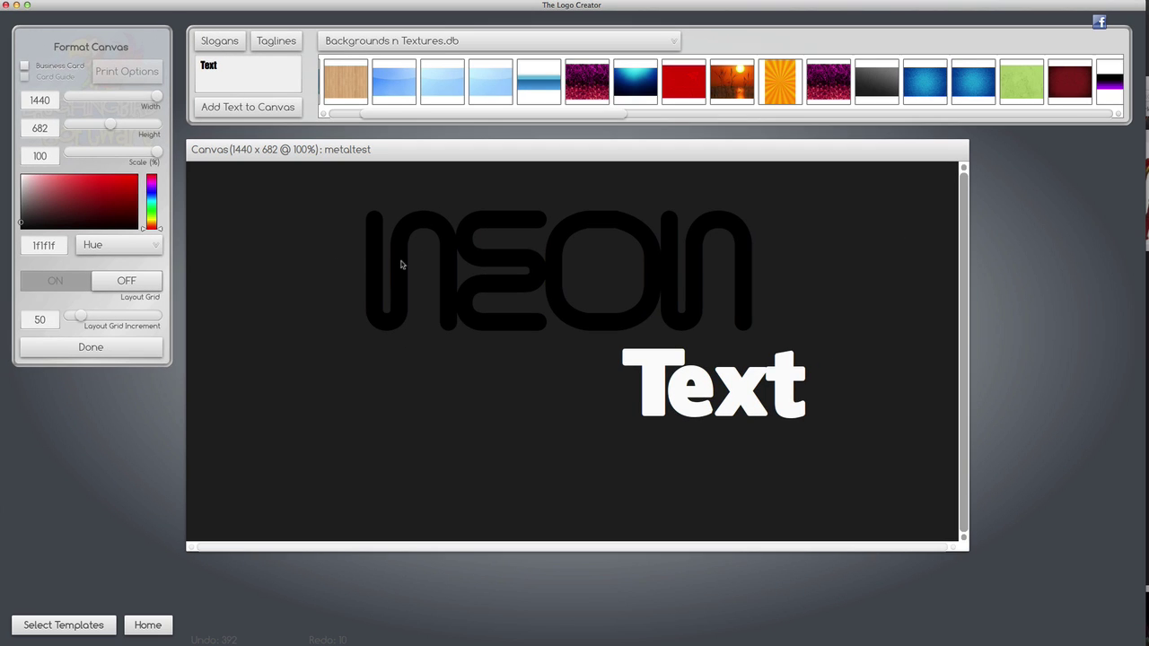
# Step: Recolour the NEON text bright green (ff44) and shift it left
pyautogui.click(401, 263)
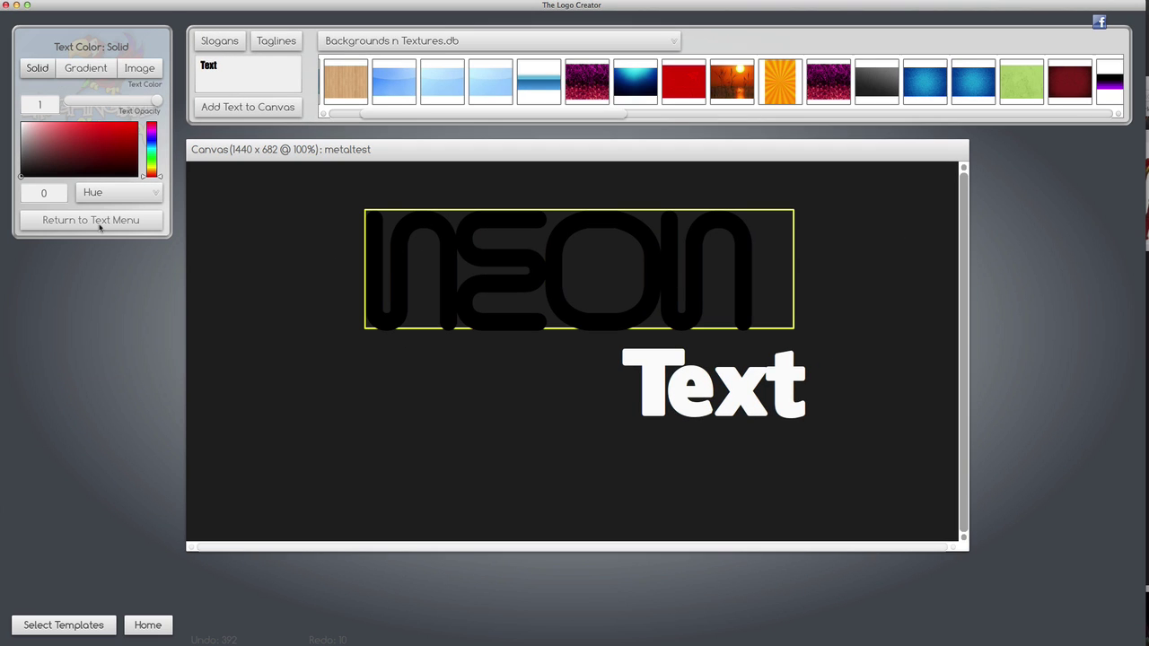
pyautogui.click(151, 155)
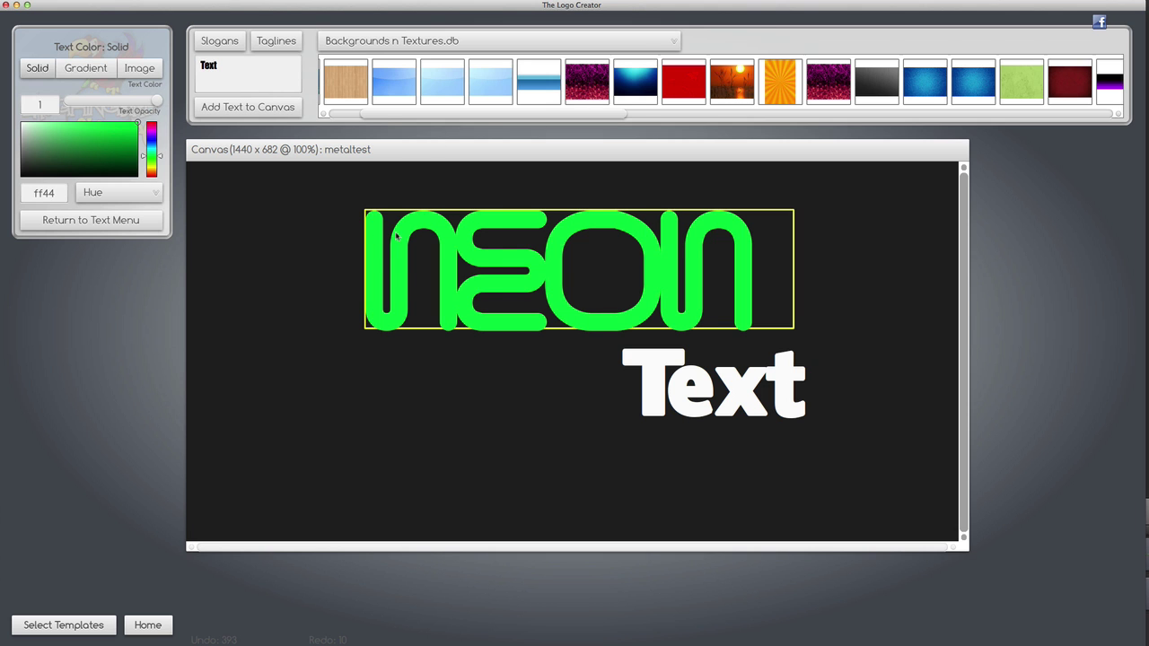
pyautogui.moveTo(397, 236); pyautogui.dragTo(334, 239)
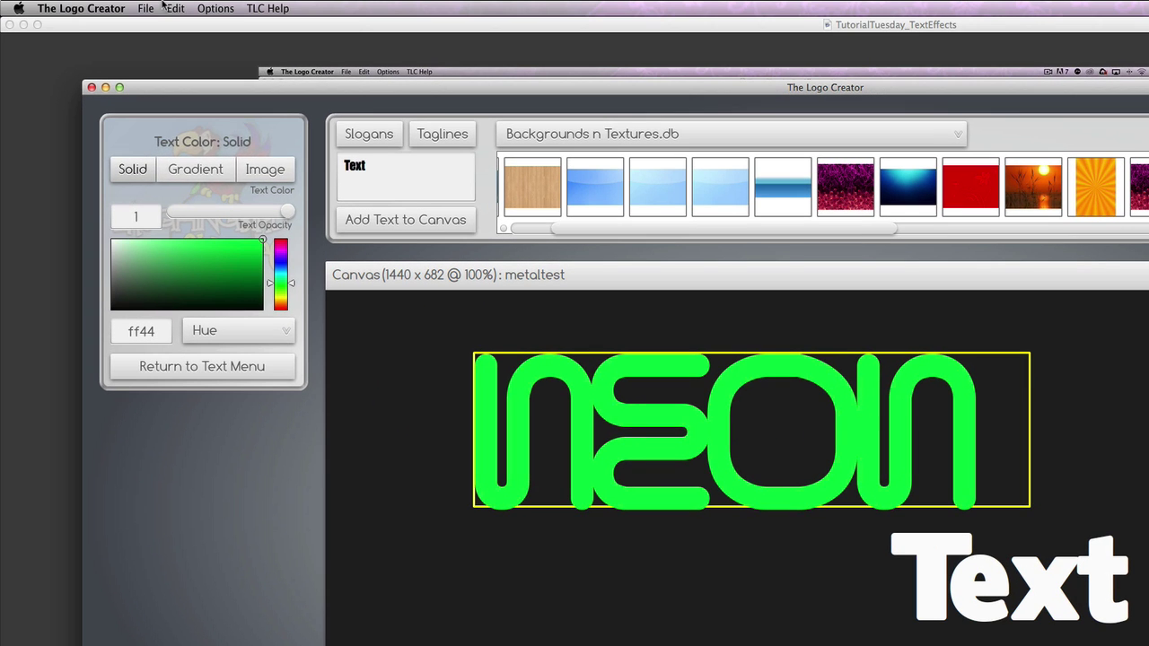
# Step: Duplicate the green NEON text and place the copy below the original
pyautogui.click(175, 8)
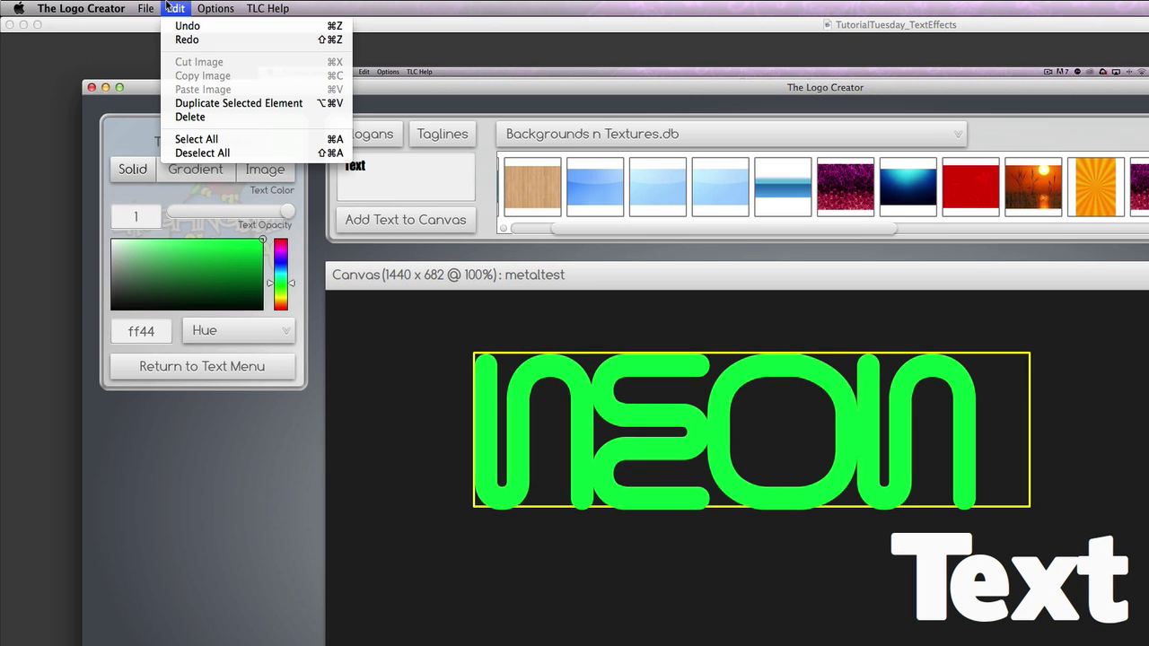
pyautogui.click(230, 104)
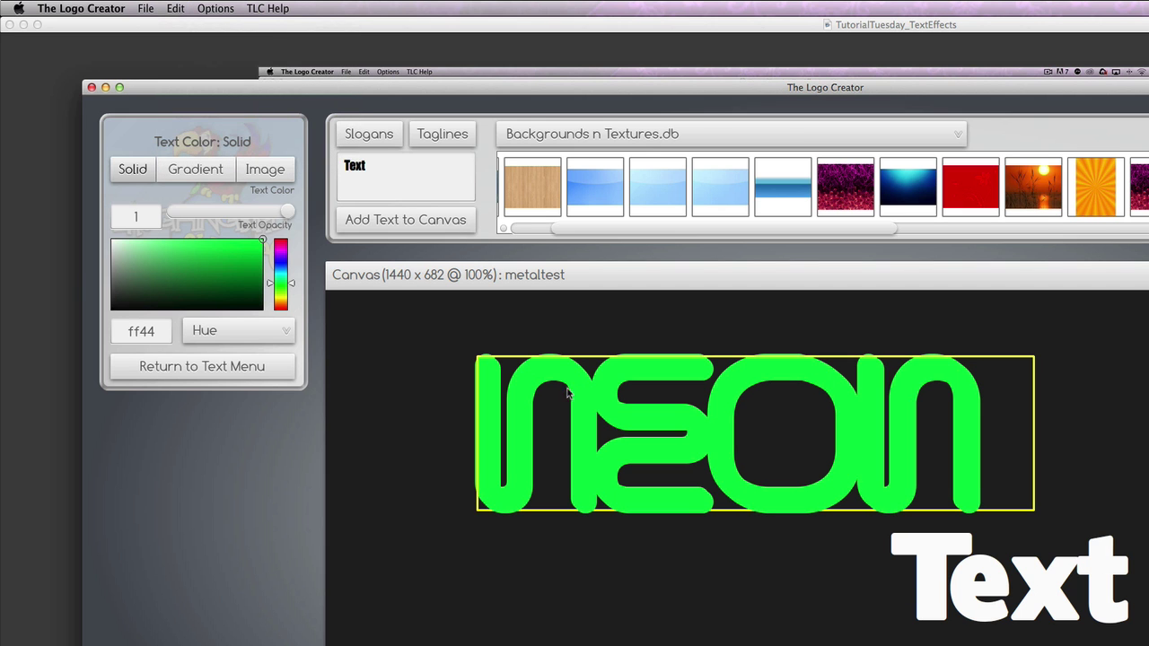
pyautogui.moveTo(581, 402); pyautogui.dragTo(545, 615)
# Step: Nudge the upper NEON slightly up-left and raise its text blur radius from 11 to 19
pyautogui.click(524, 495)
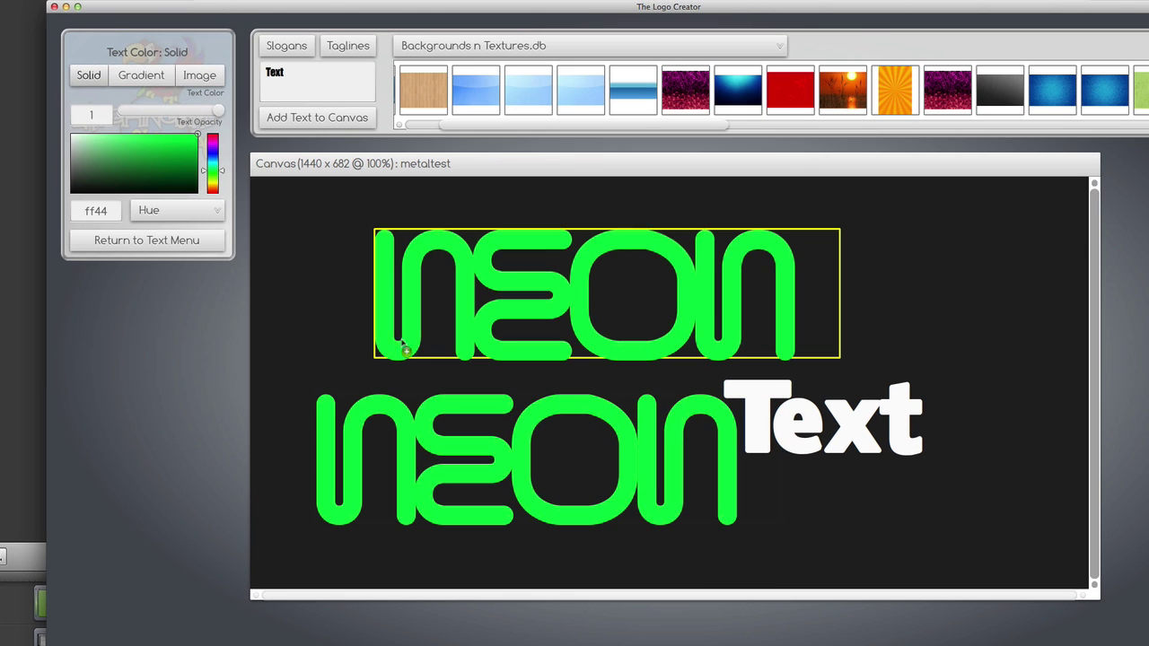
pyautogui.moveTo(524, 495); pyautogui.dragTo(492, 483)
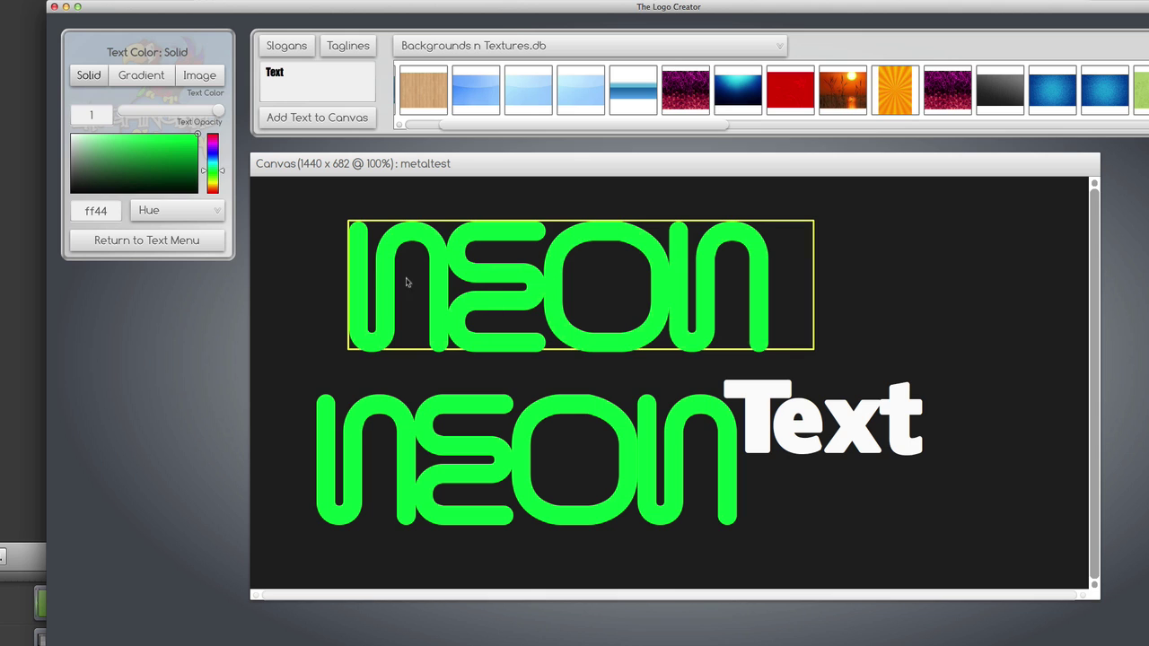
pyautogui.click(144, 241)
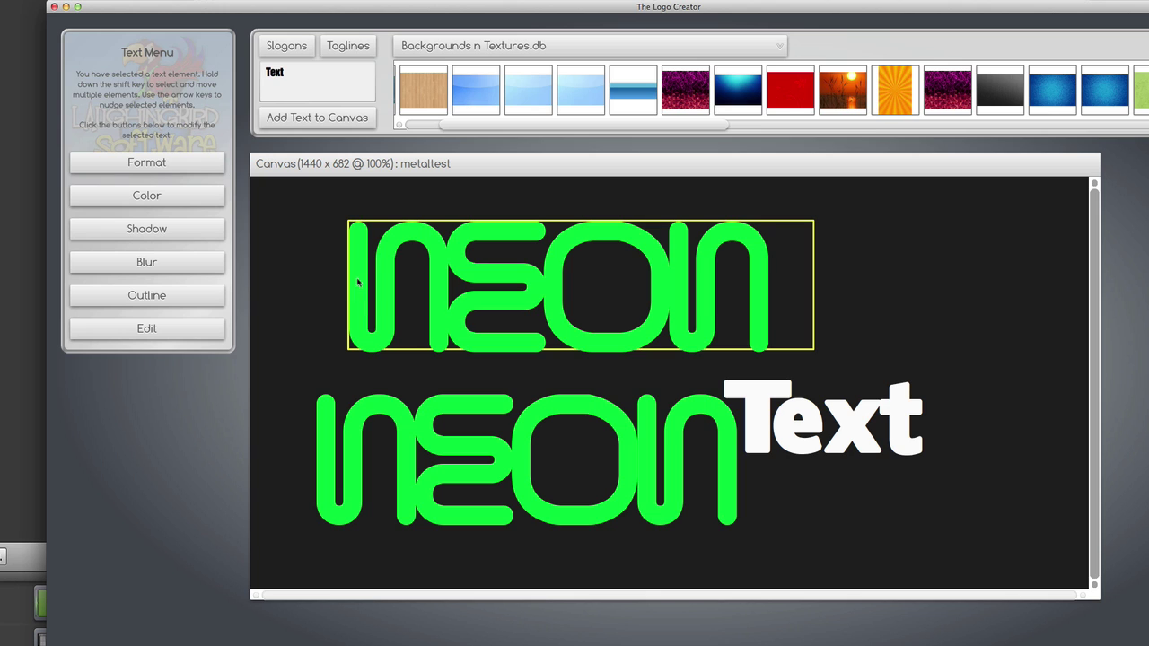
pyautogui.click(135, 261)
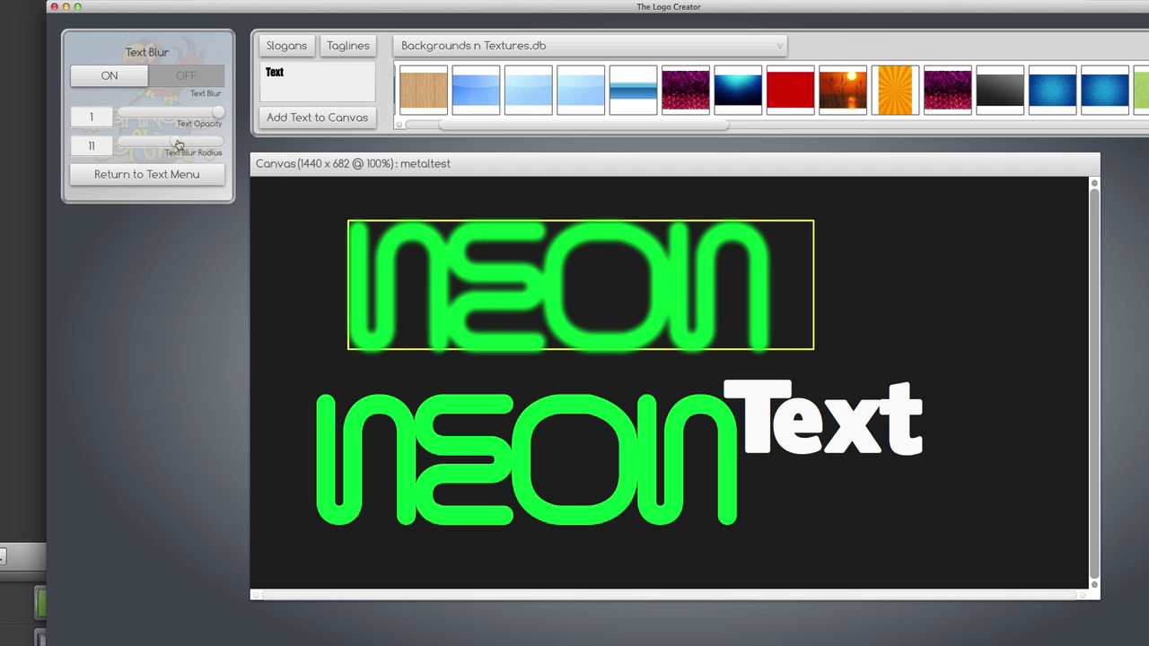
pyautogui.moveTo(179, 145); pyautogui.dragTo(213, 145)
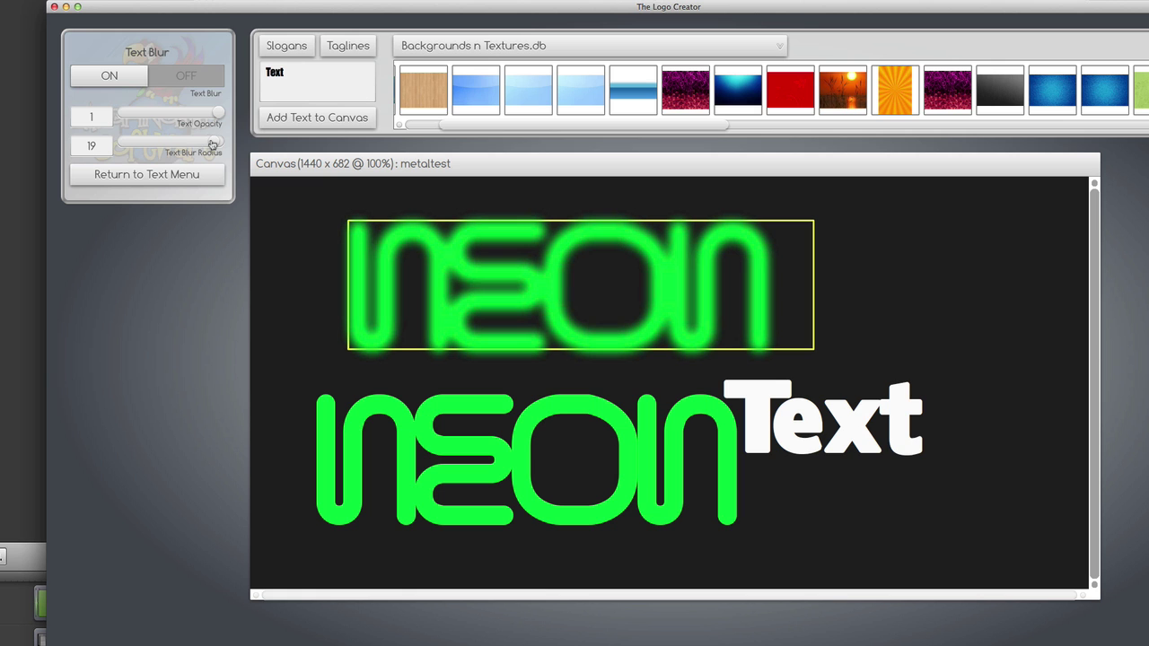
# Step: Switch on a green, angled text shadow for the blurred NEON and stack the sharp copy over it
pyautogui.click(148, 175)
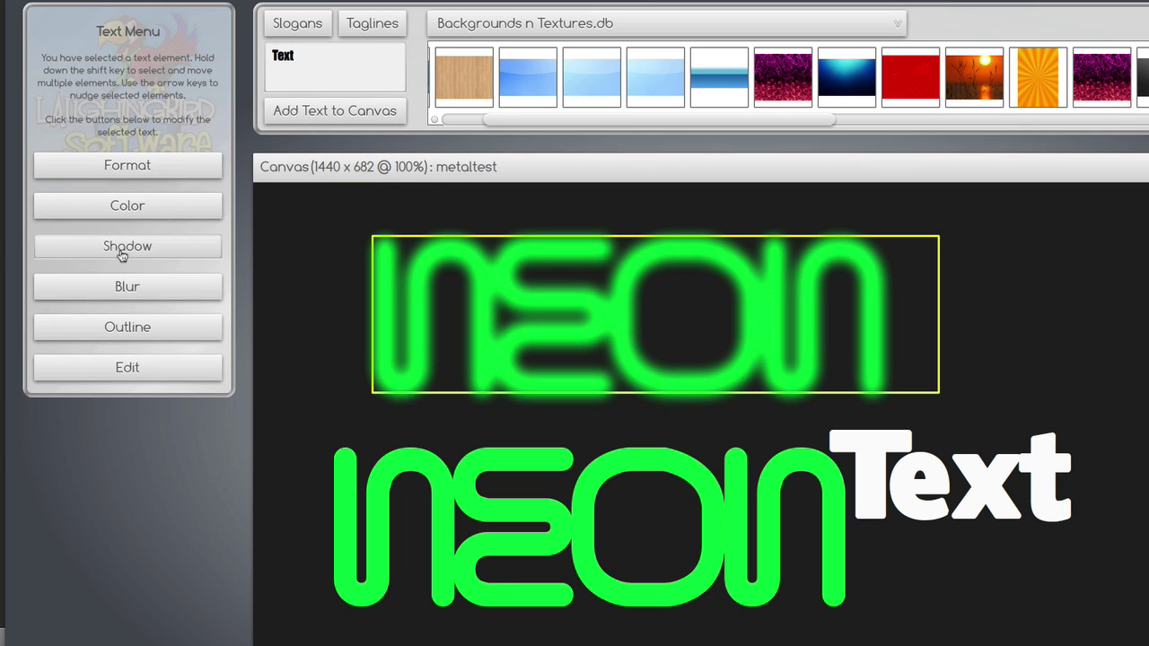
pyautogui.click(146, 229)
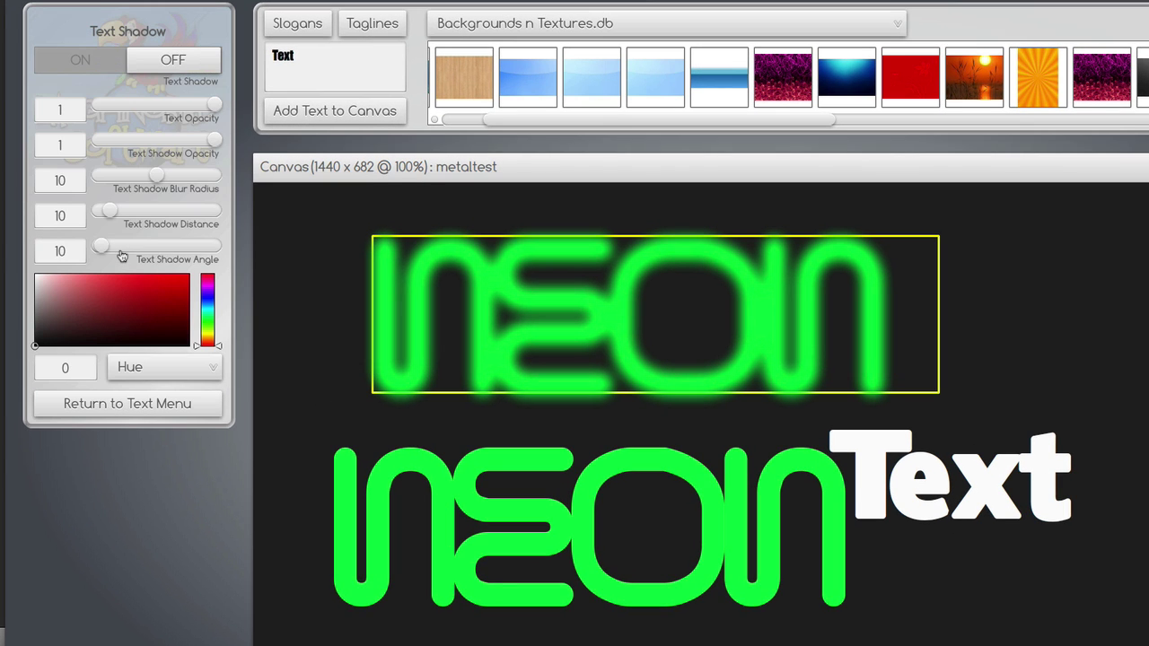
pyautogui.moveTo(207, 334)
pyautogui.mouseDown()
pyautogui.moveTo(207, 318)
pyautogui.moveTo(94, 273)
pyautogui.mouseUp()
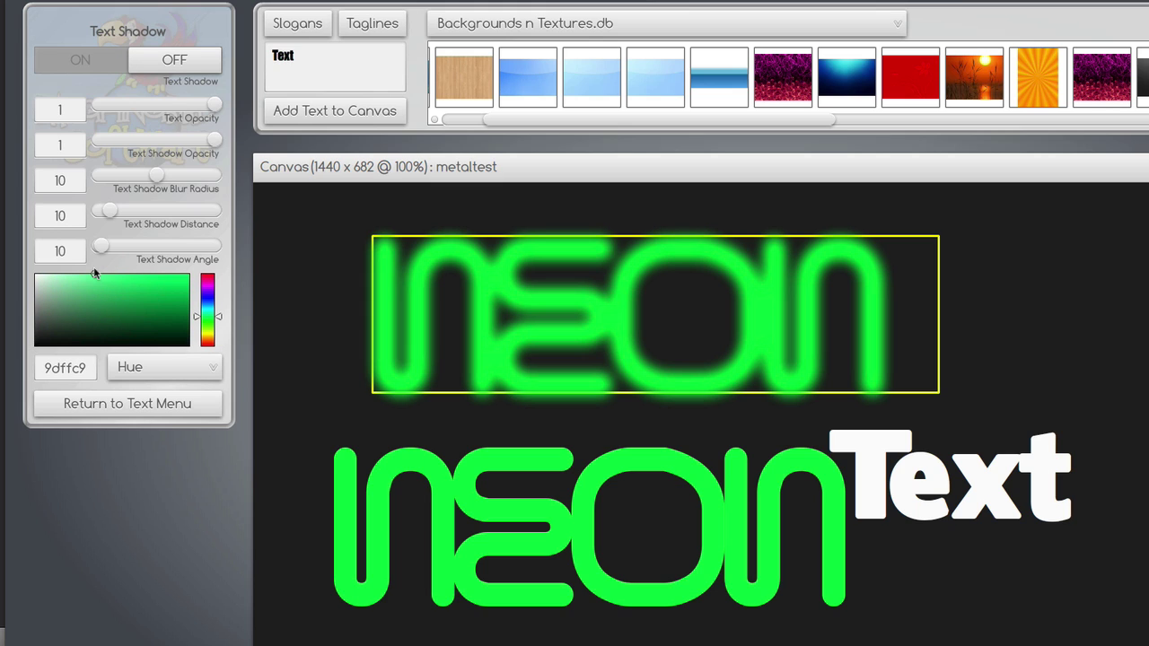
pyautogui.click(95, 59)
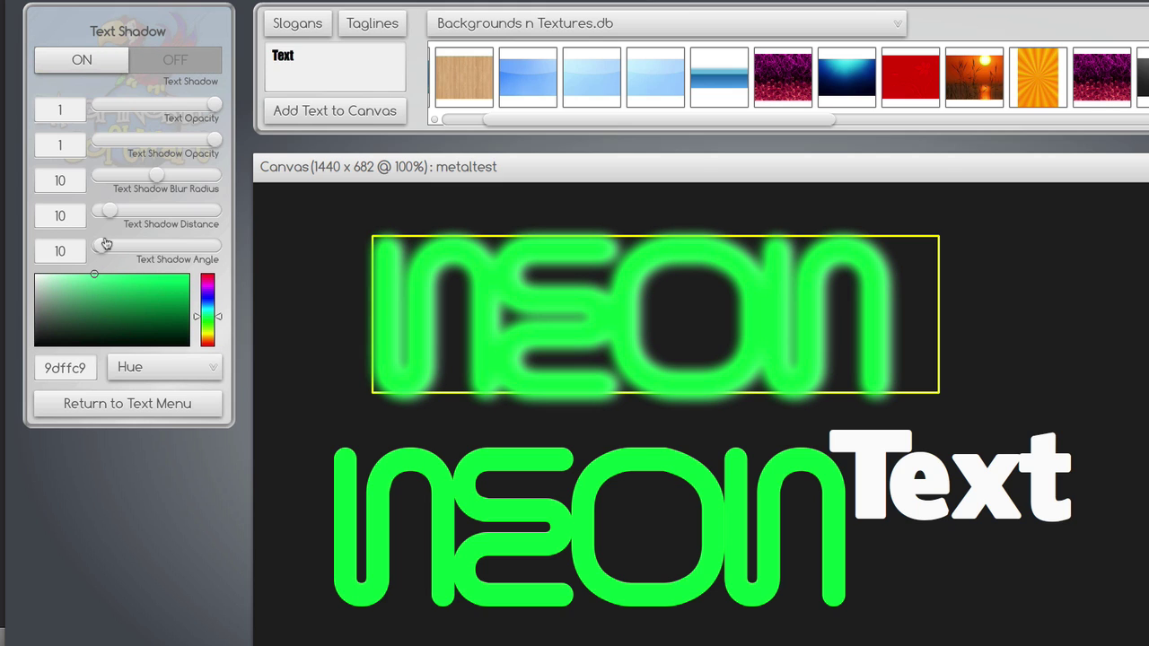
pyautogui.moveTo(105, 244); pyautogui.dragTo(103, 210)
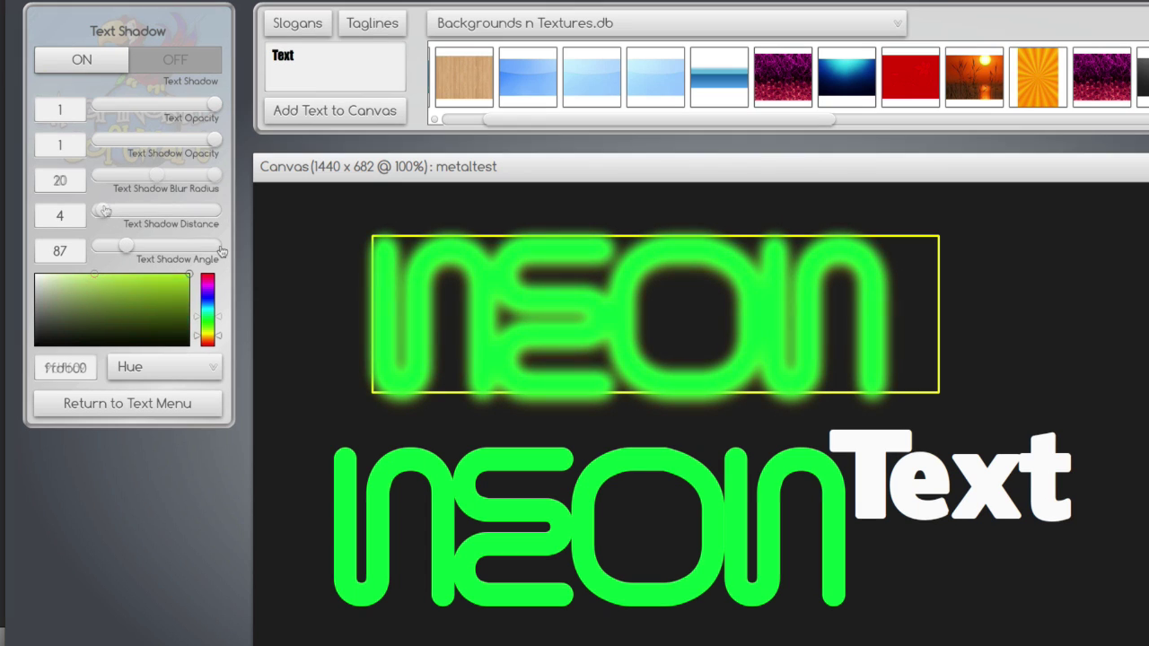
pyautogui.moveTo(345, 541); pyautogui.dragTo(381, 329)
# Step: Switch on a green 2dc800 text outline at strength 20 for the sharp NEON
pyautogui.click(407, 573)
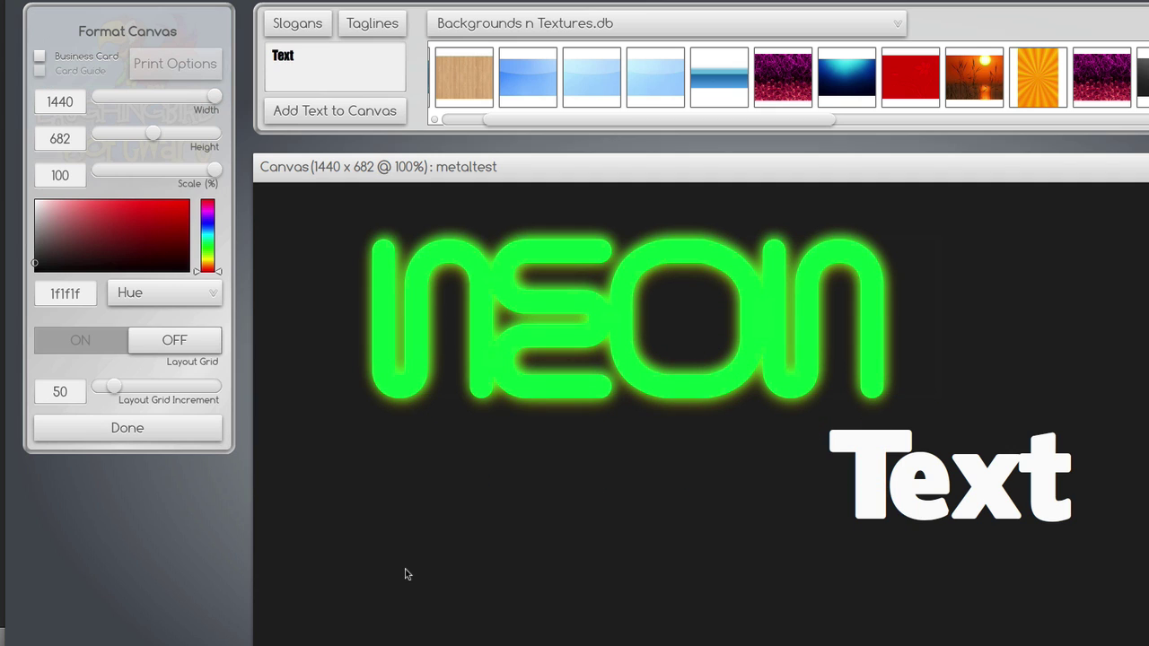
pyautogui.click(378, 382)
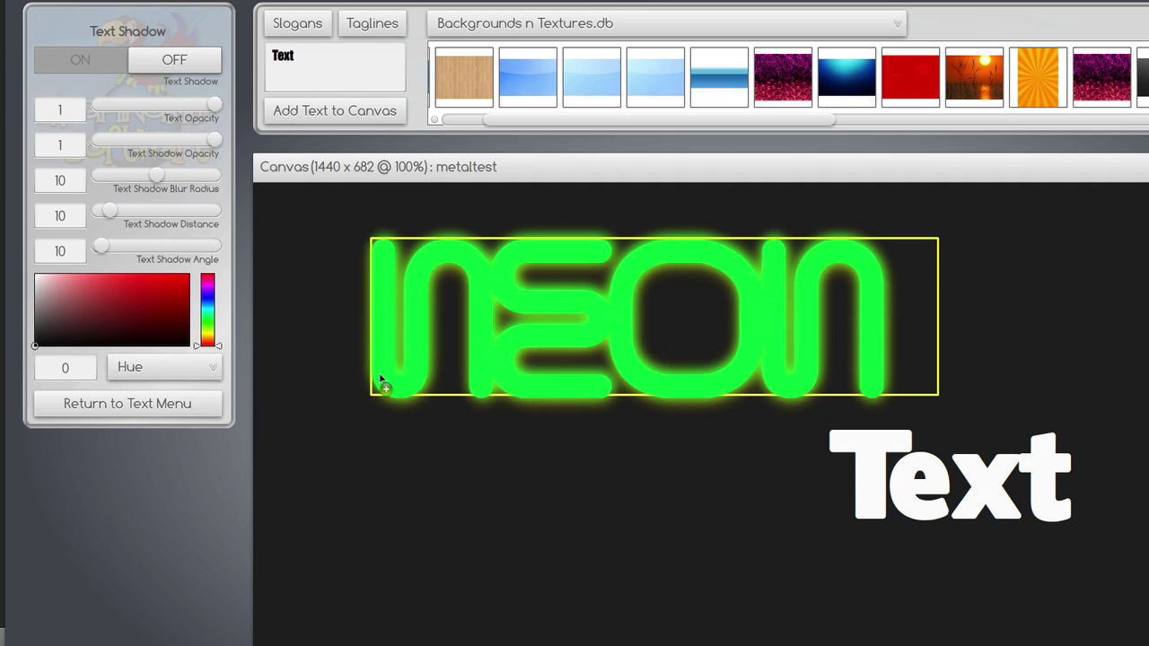
pyautogui.click(150, 395)
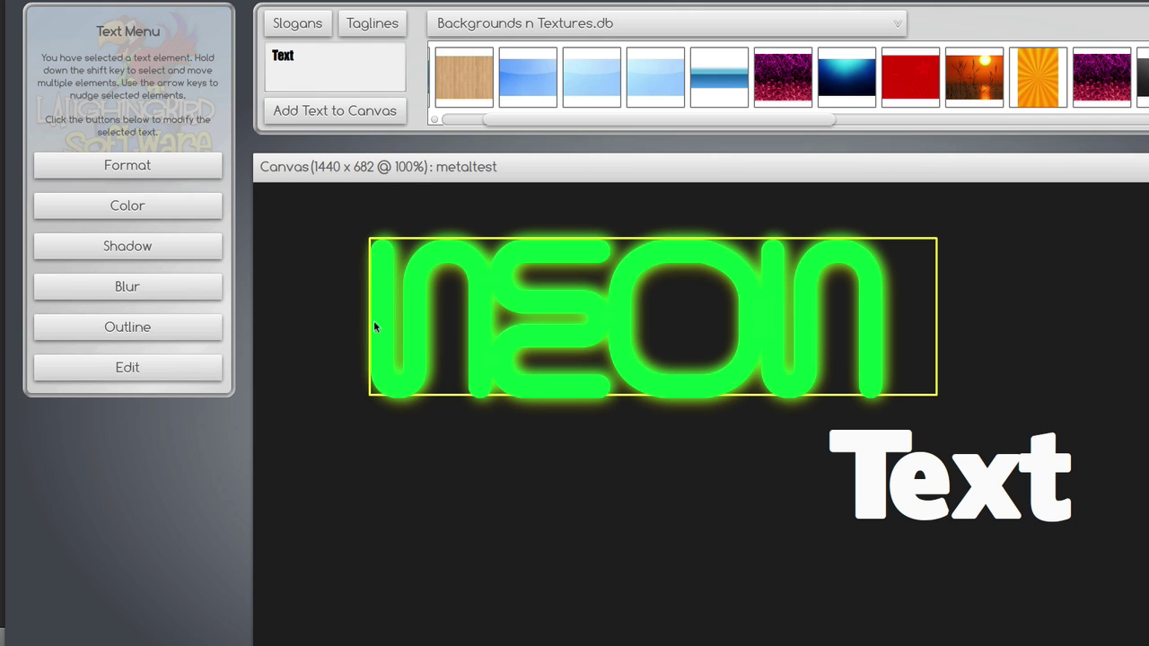
pyautogui.click(172, 323)
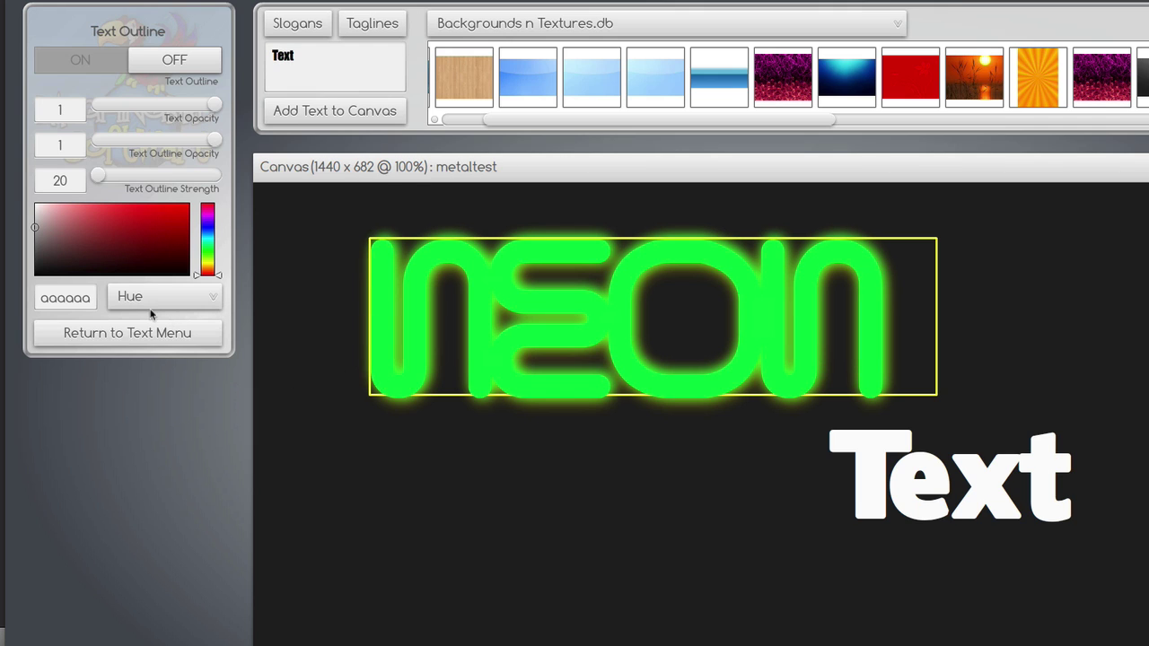
pyautogui.moveTo(212, 269); pyautogui.dragTo(213, 252)
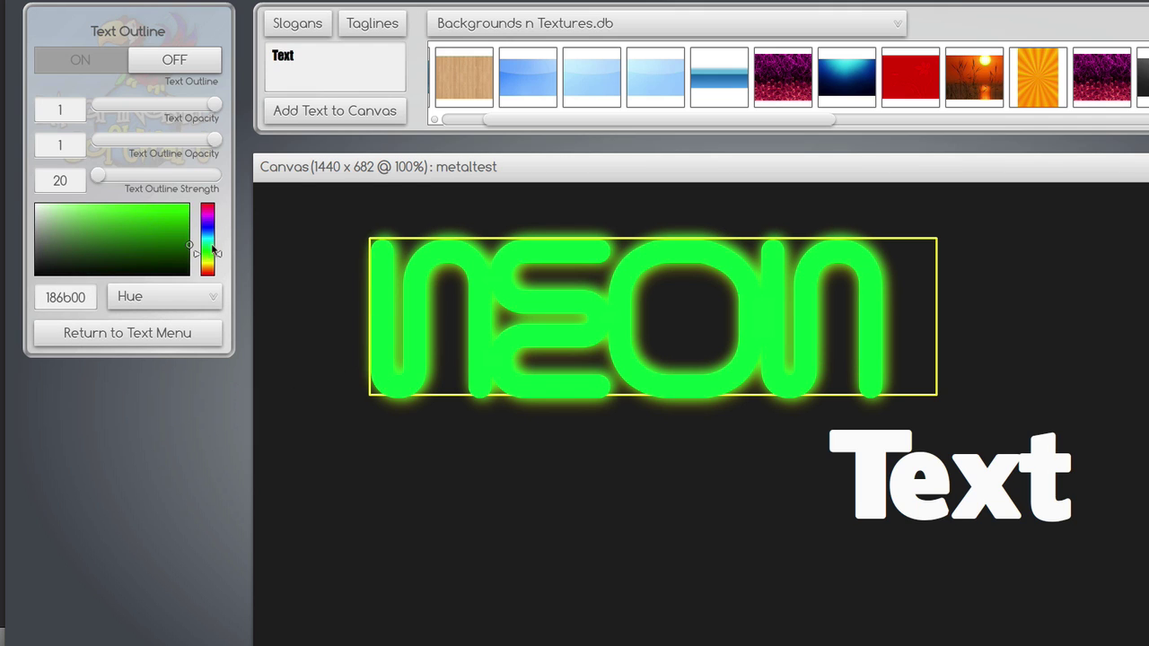
pyautogui.click(85, 59)
pyautogui.moveTo(106, 179); pyautogui.dragTo(109, 179)
pyautogui.click(439, 482)
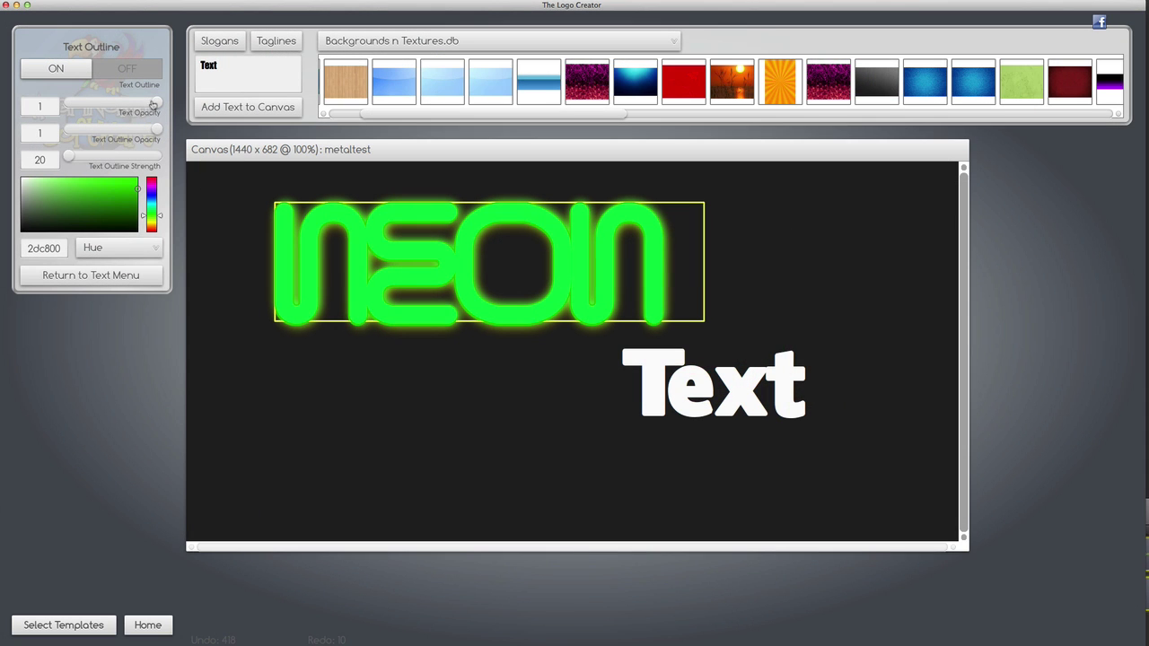
# Step: Lower the NEON text opacity to 0.339 and line it up over its glowing copy
pyautogui.moveTo(158, 104); pyautogui.dragTo(98, 104)
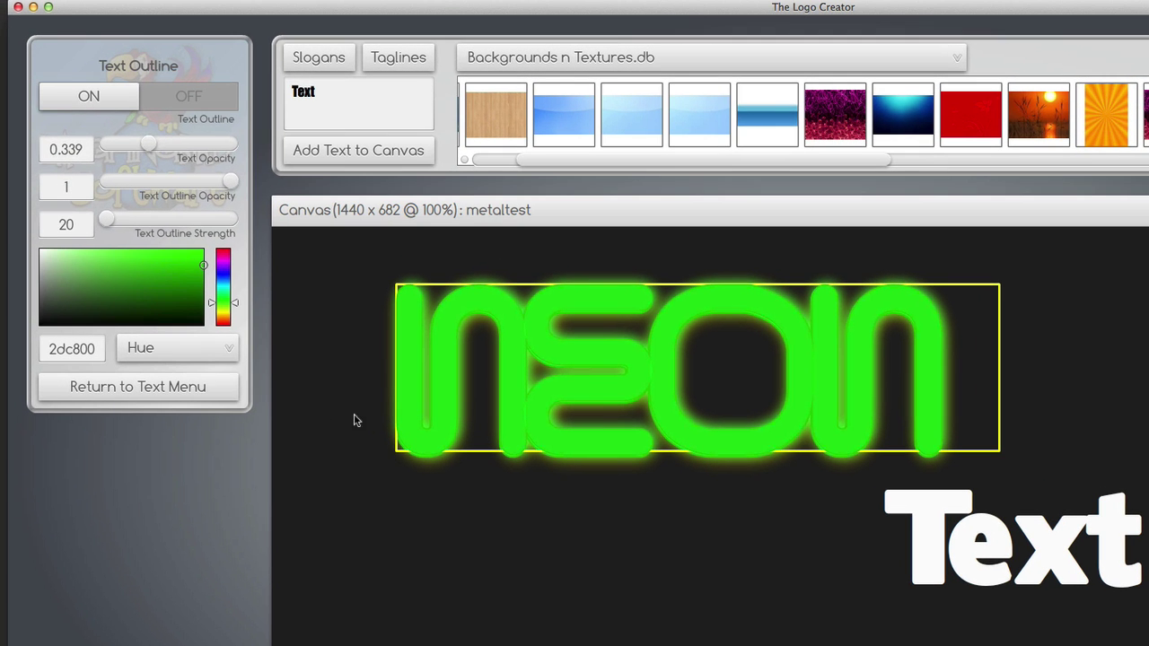
pyautogui.moveTo(412, 436); pyautogui.dragTo(409, 434)
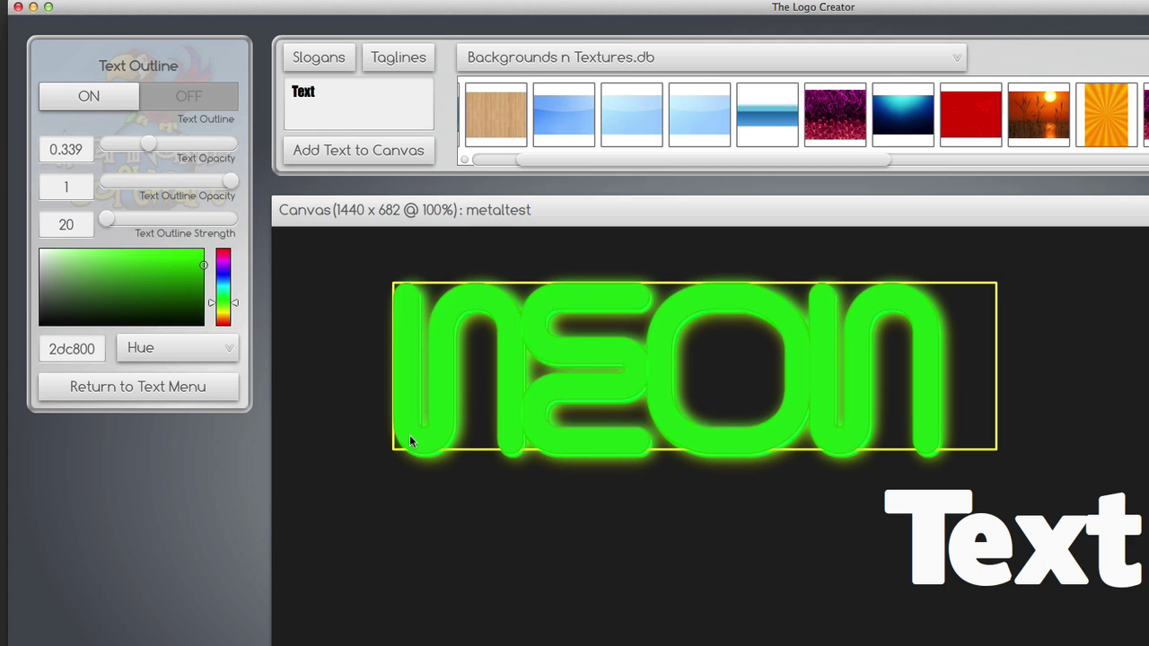
pyautogui.click(360, 533)
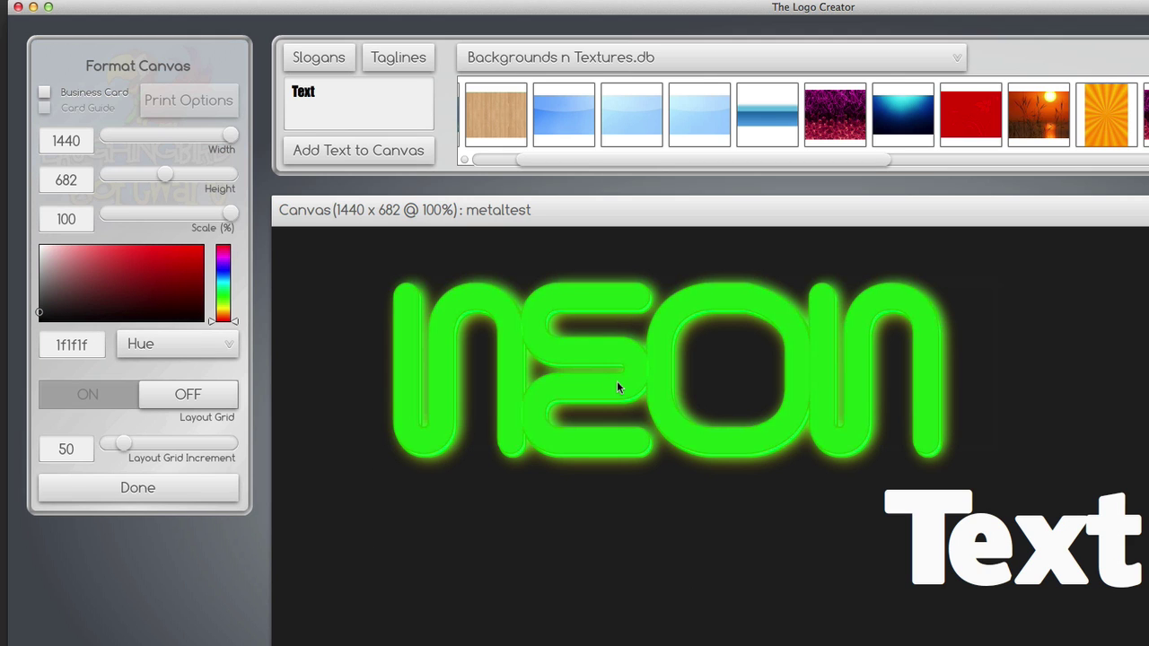
pyautogui.moveTo(617, 380); pyautogui.dragTo(600, 397)
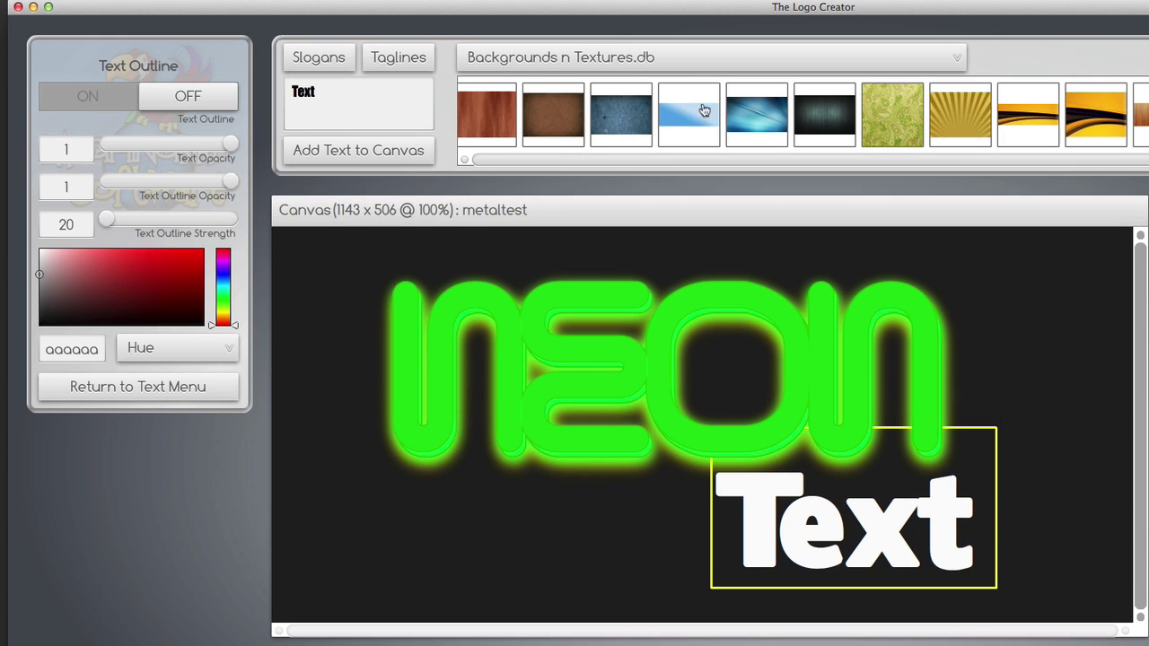
# Step: Apply the dark wood texture to the canvas and send it behind the lettering
pyautogui.moveTo(814, 108); pyautogui.dragTo(680, 385)
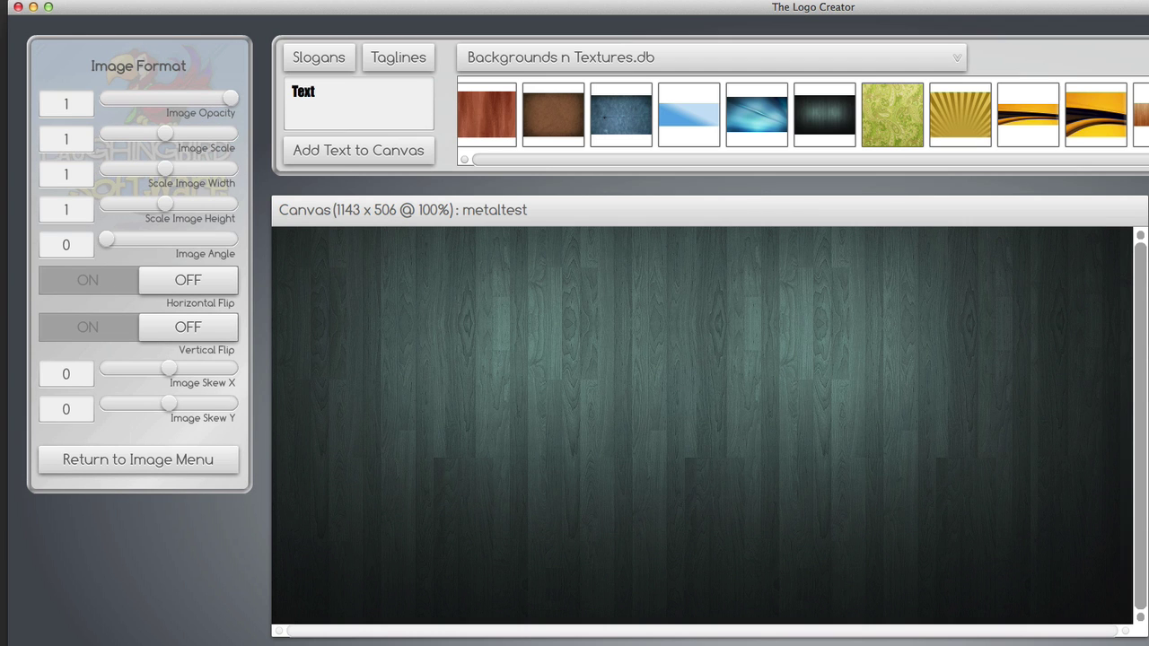
pyautogui.click(99, 9)
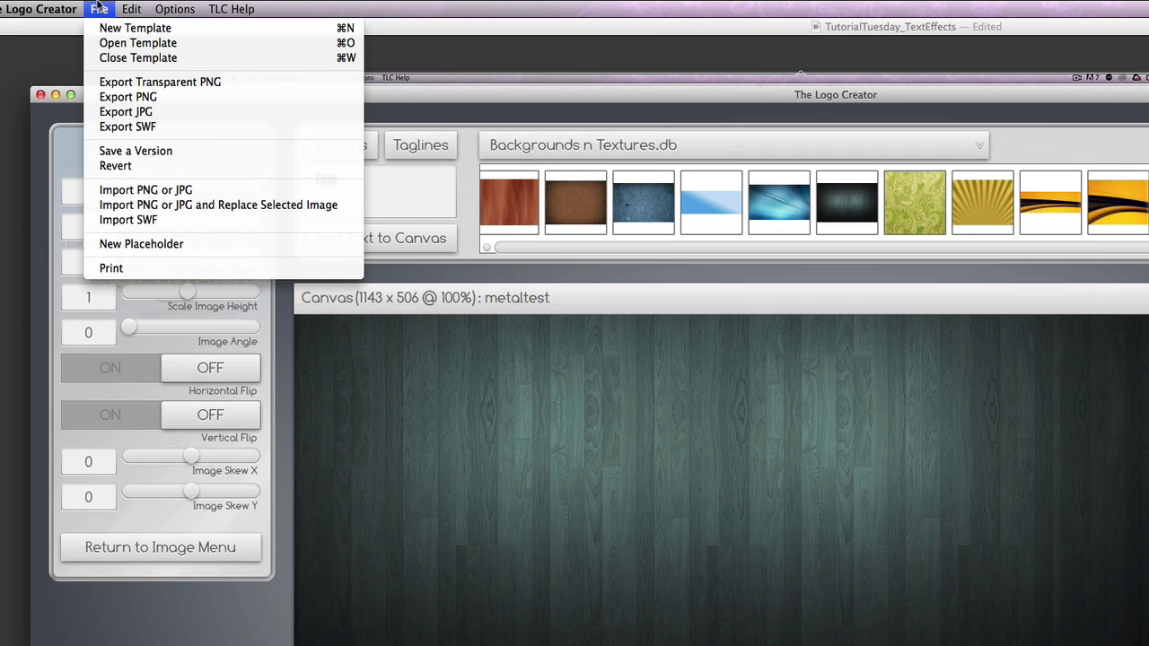
pyautogui.moveTo(175, 9)
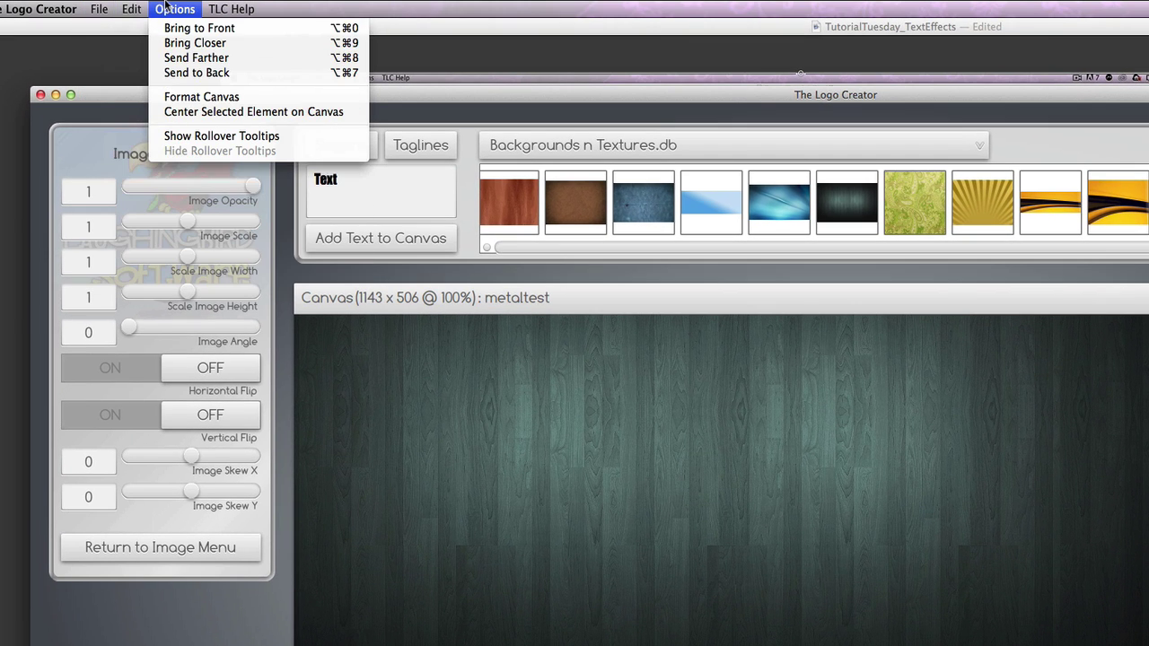
pyautogui.click(184, 73)
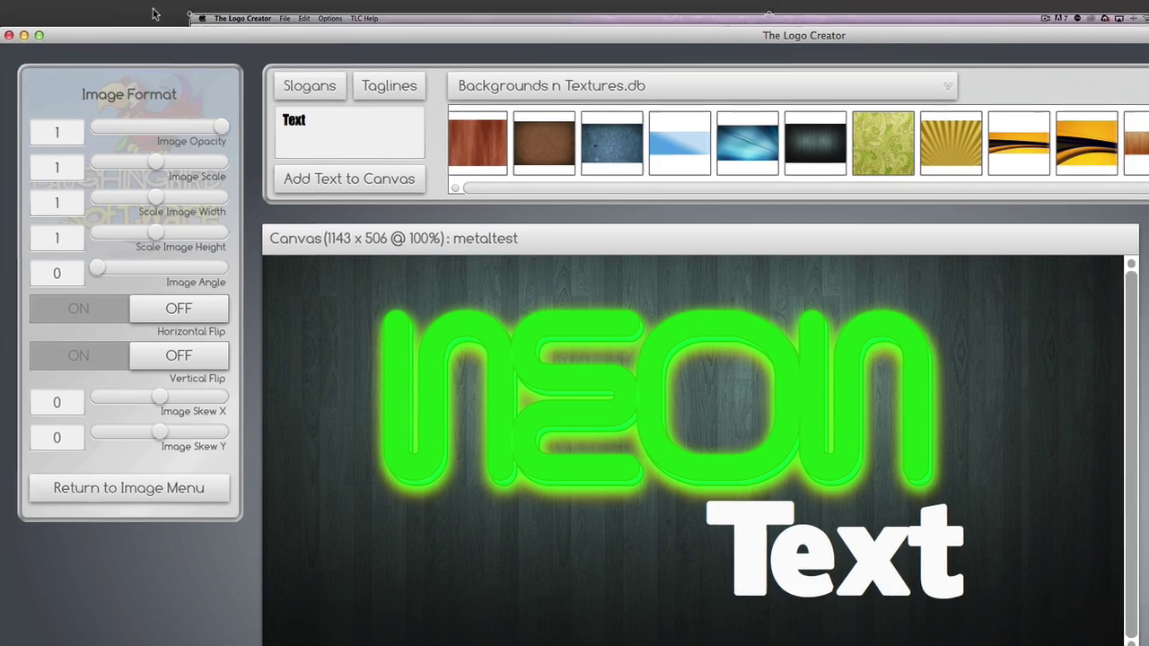